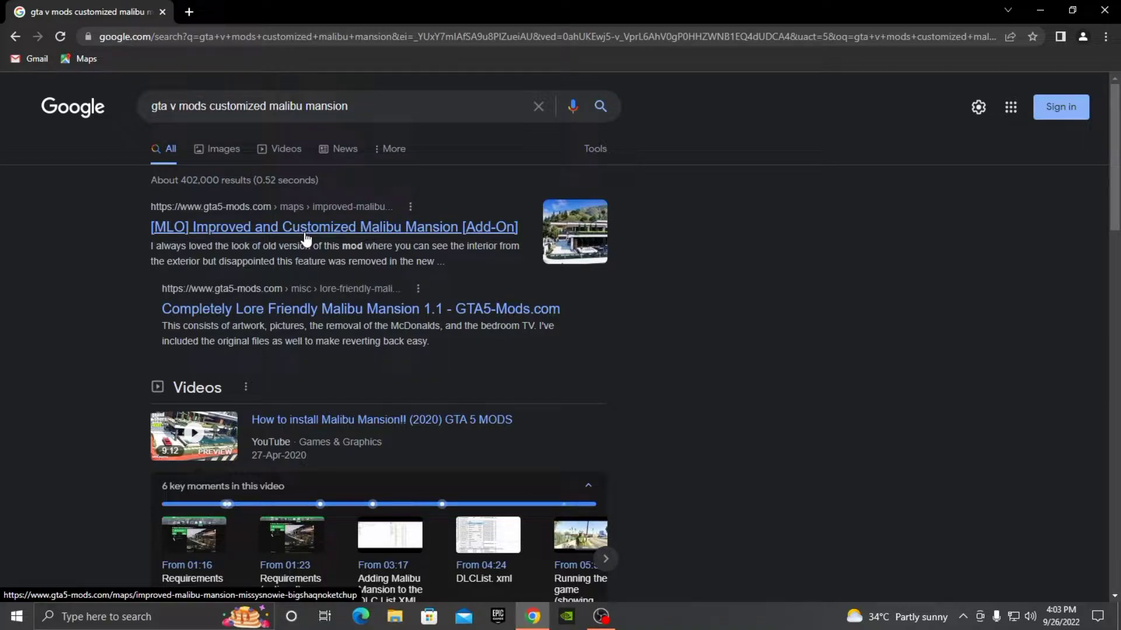
Open the Improved and Customized Malibu Mansion [Add-On] mod page and look through its screenshot gallery.
left_click(305, 233)
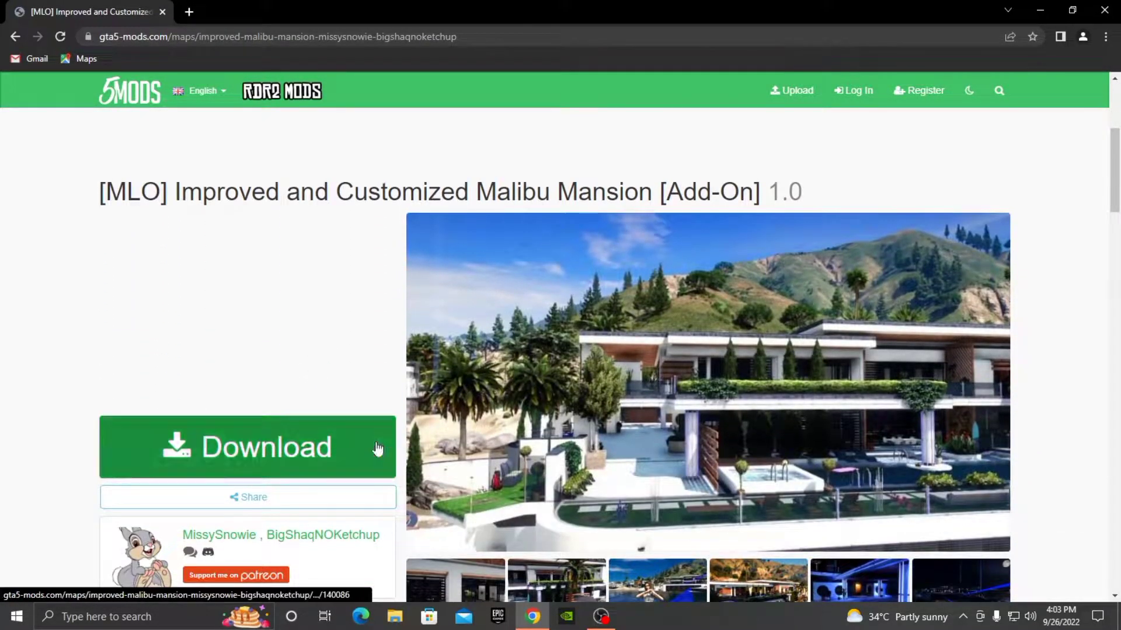
scroll(315, 432, "down", 3)
left_click(428, 412)
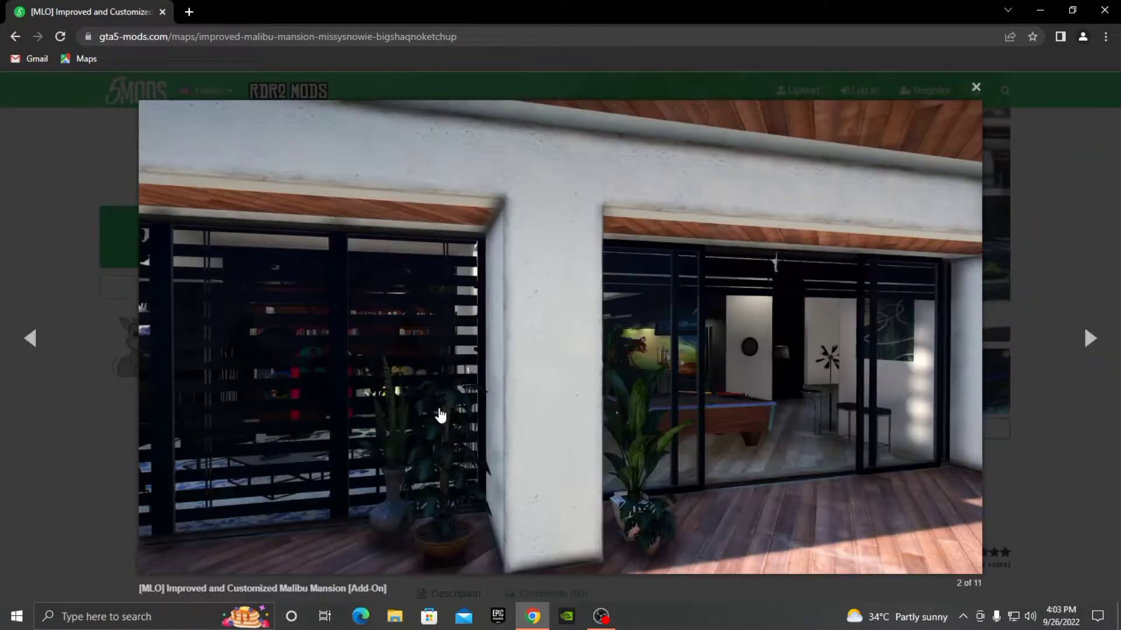
left_click(1091, 344)
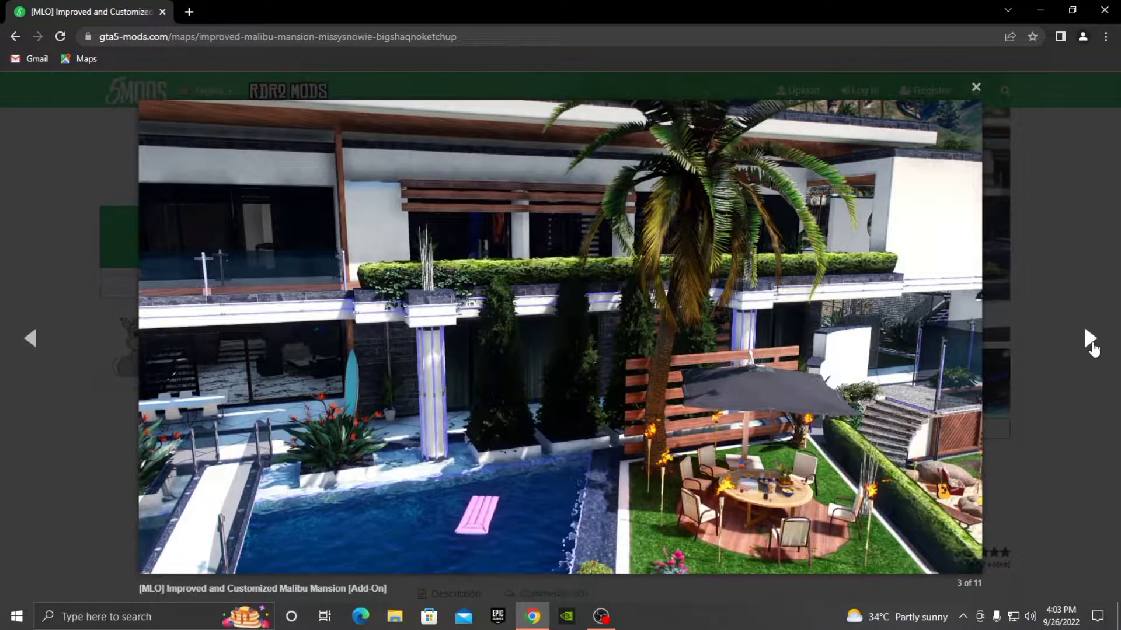
left_click(1089, 349)
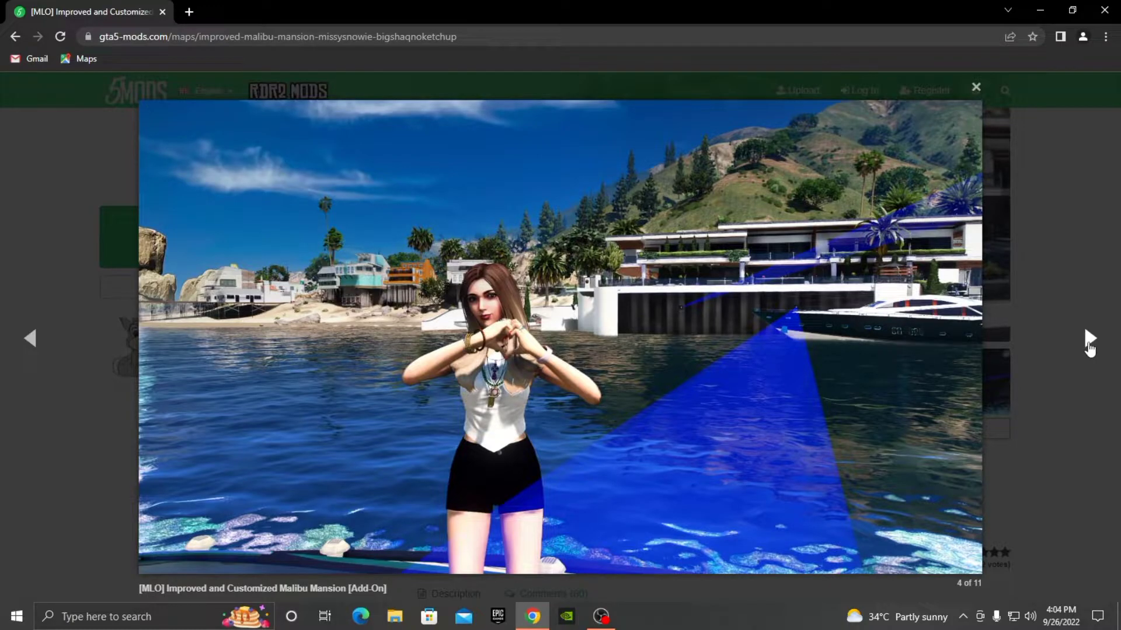
left_click(1089, 349)
left_click(1089, 349)
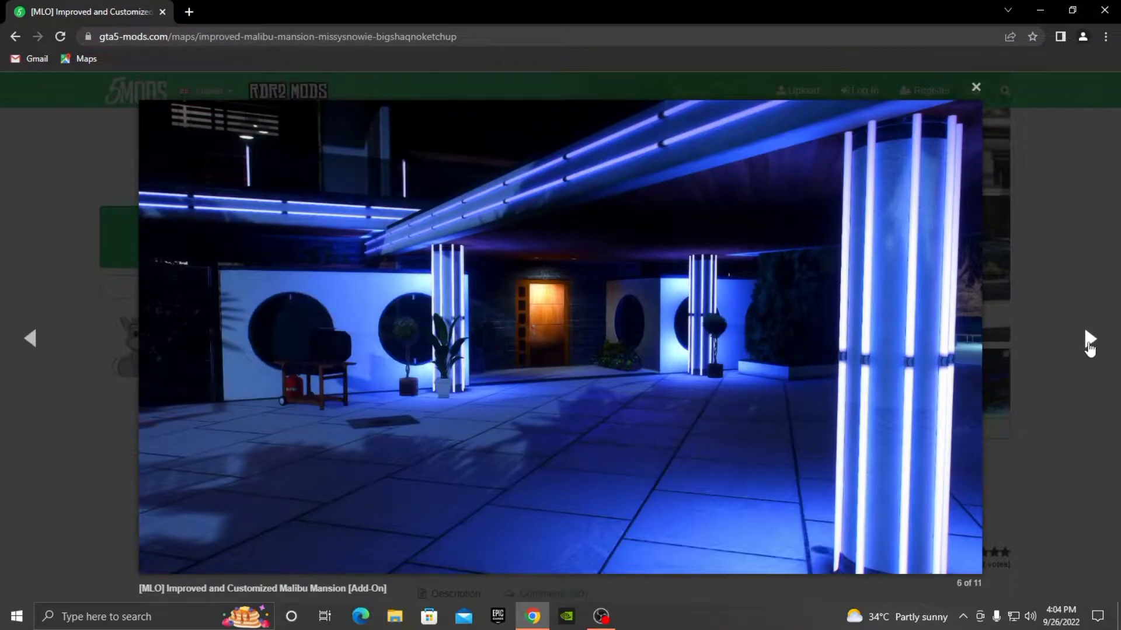
left_click(1089, 350)
left_click(1089, 349)
left_click(1090, 349)
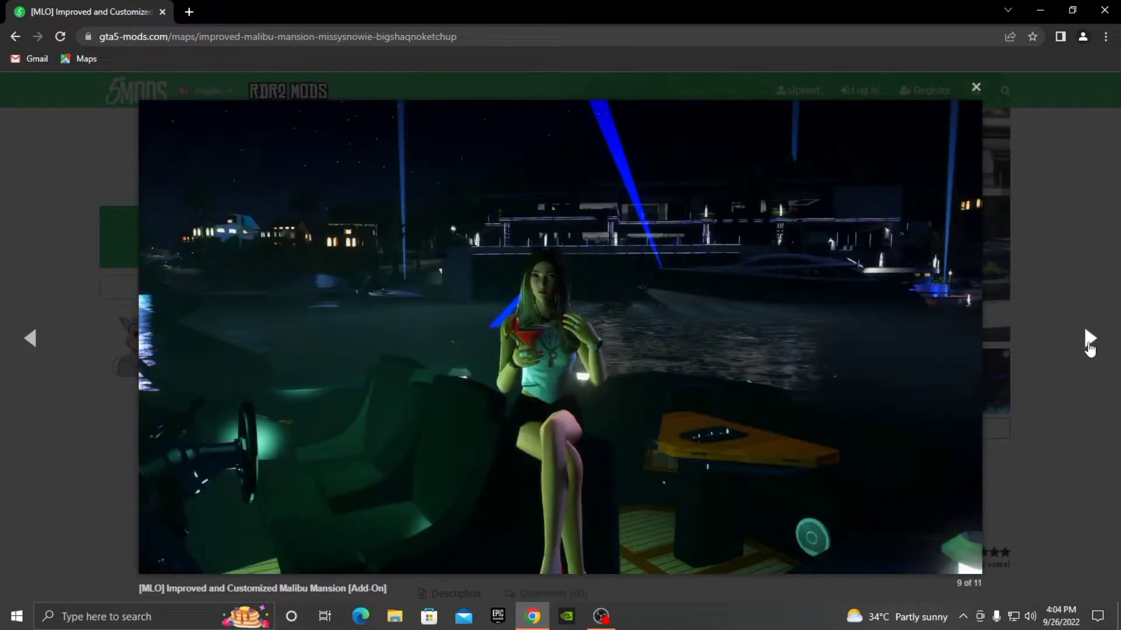
left_click(1089, 350)
left_click(1089, 349)
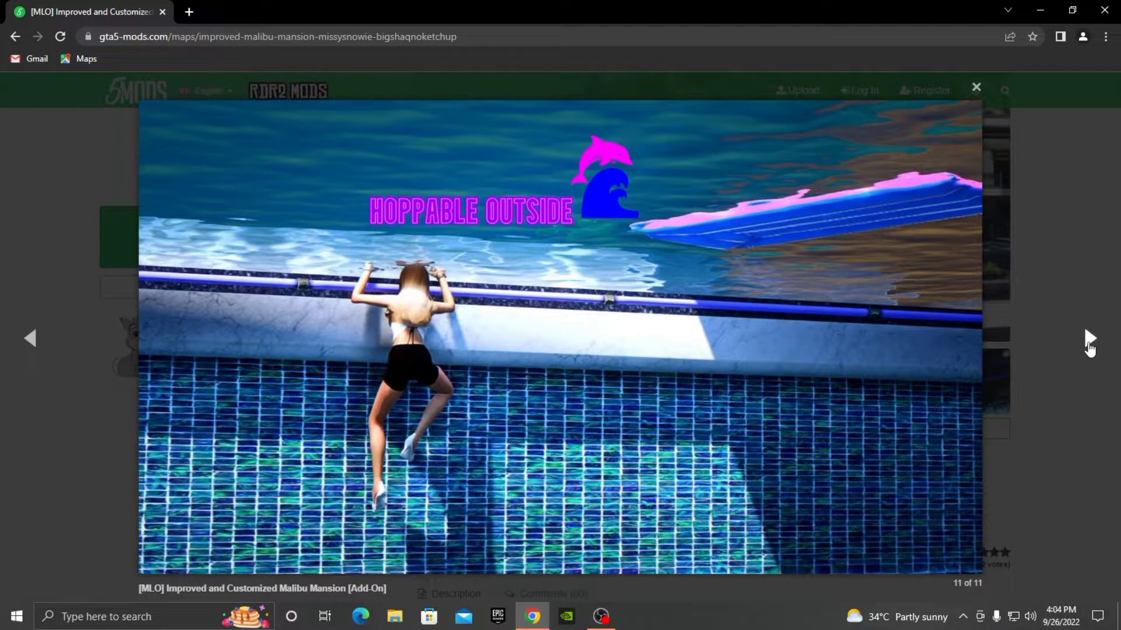
left_click(1089, 349)
left_click(1089, 349)
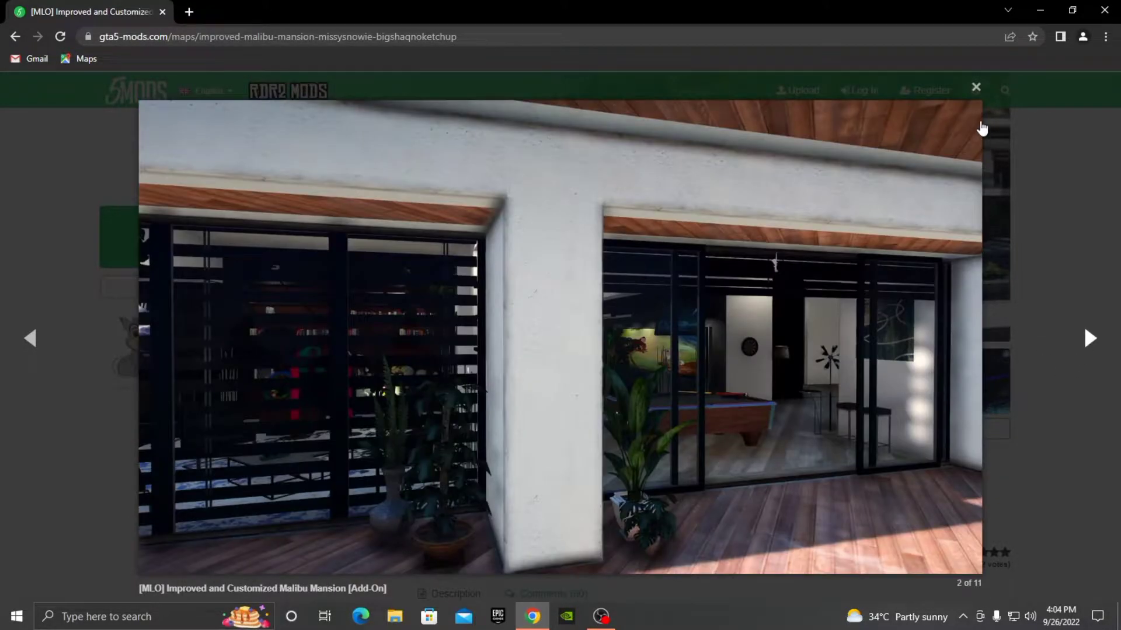
left_click(976, 87)
Review the mod page's description, list of available versions and main download option.
scroll(508, 386, "down", 8)
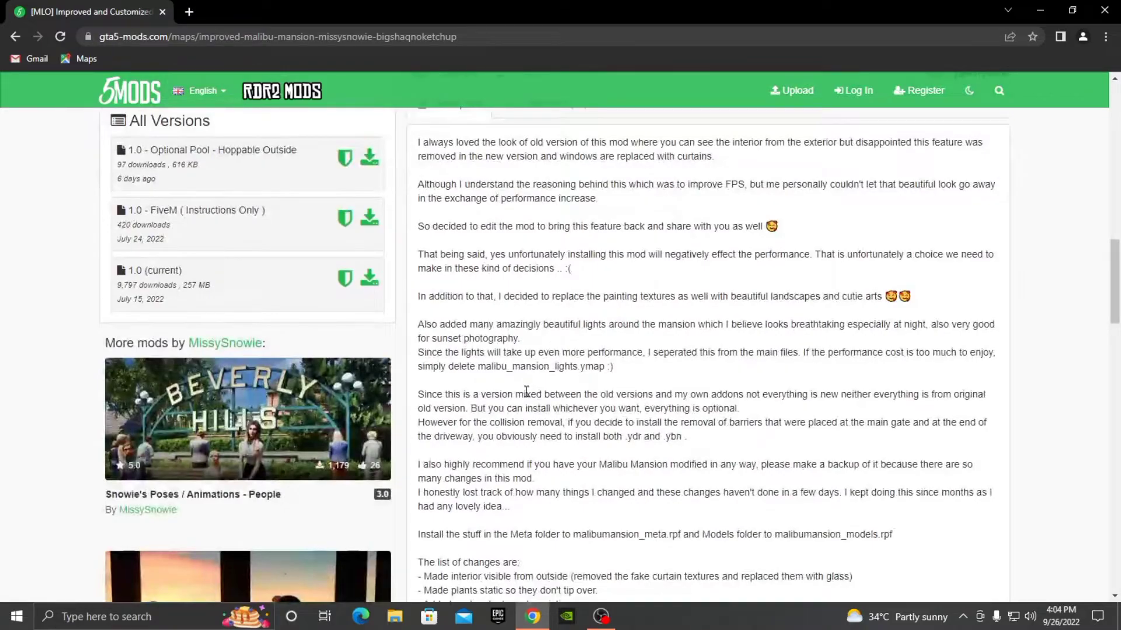
scroll(526, 392, "up", 10)
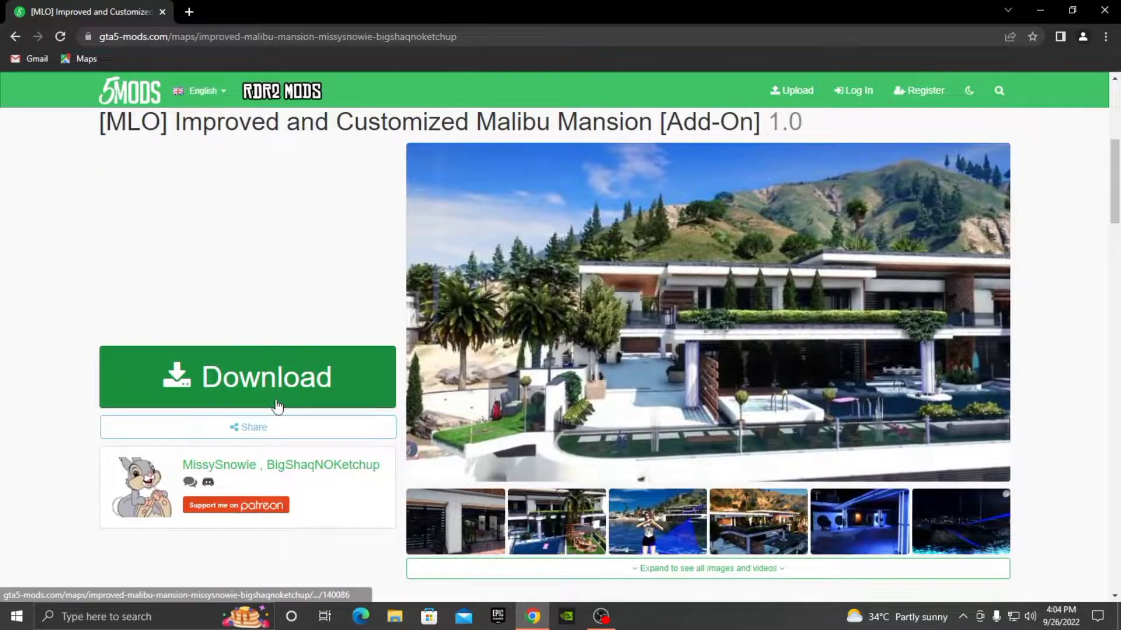
scroll(292, 375, "up", 5)
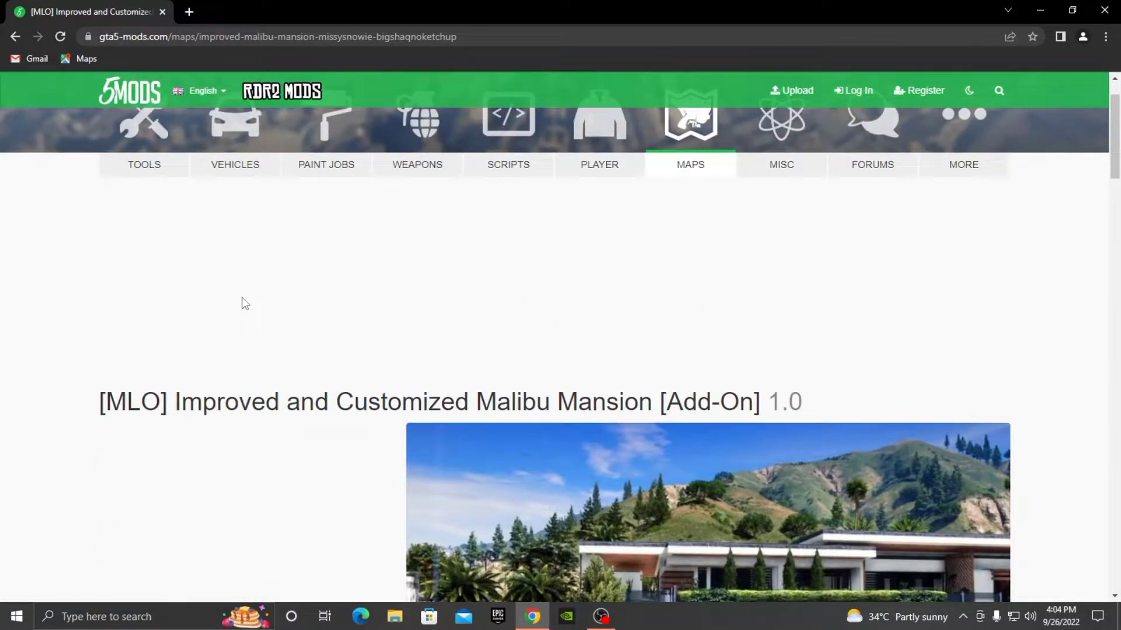
scroll(175, 260, "down", 8)
scroll(457, 451, "down", 8)
scroll(374, 412, "up", 5)
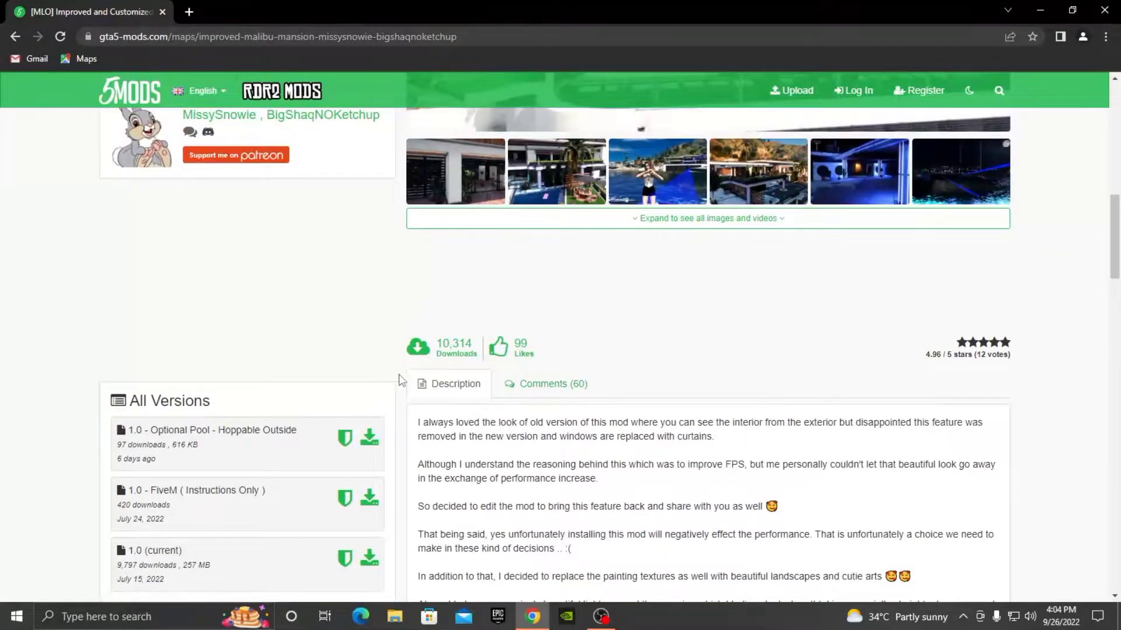
scroll(409, 345, "up", 6)
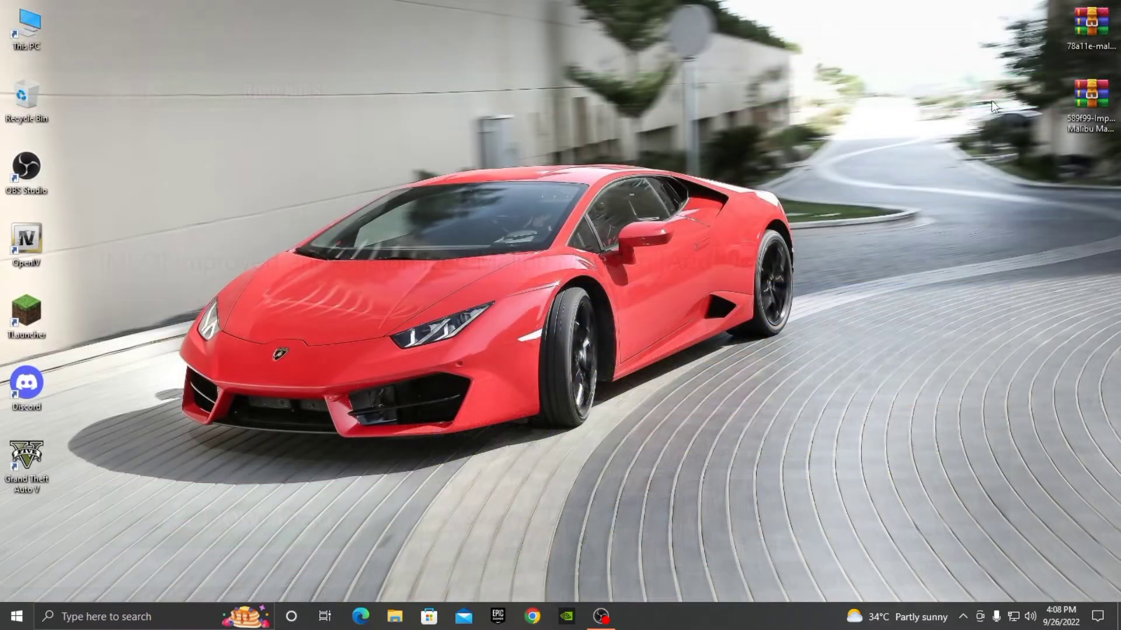
Extract the 78a11e-malibu_mansion_2.0 archive on the desktop into its own folder and delete the archive.
left_click_drag(1086, 34, 790, 47)
right_click(775, 35)
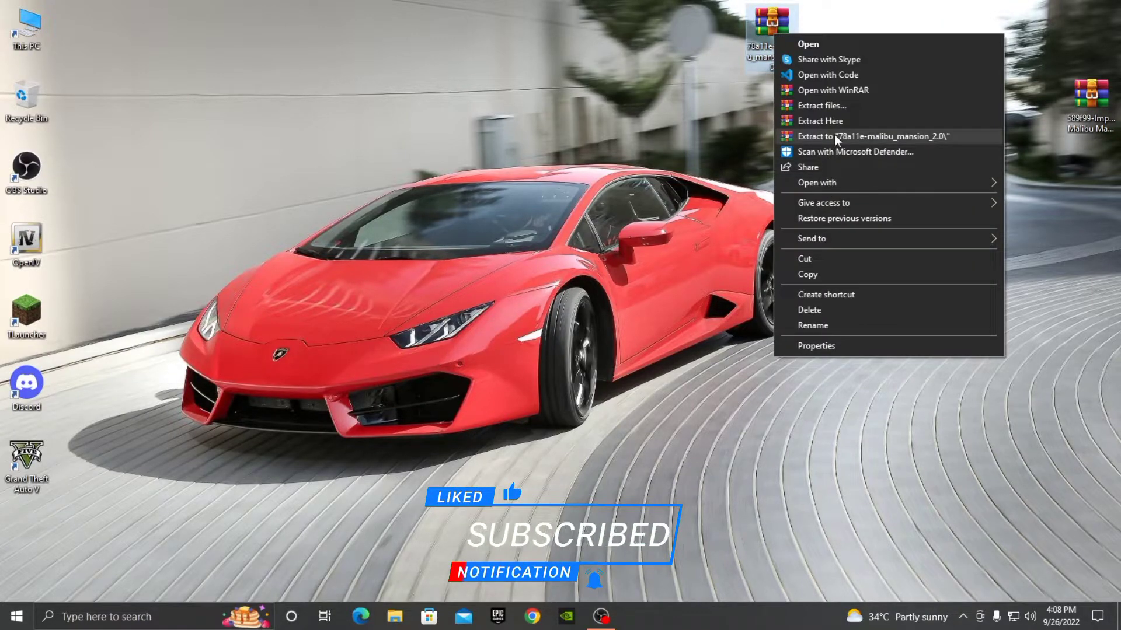
left_click(835, 136)
left_click_drag(772, 29, 32, 115)
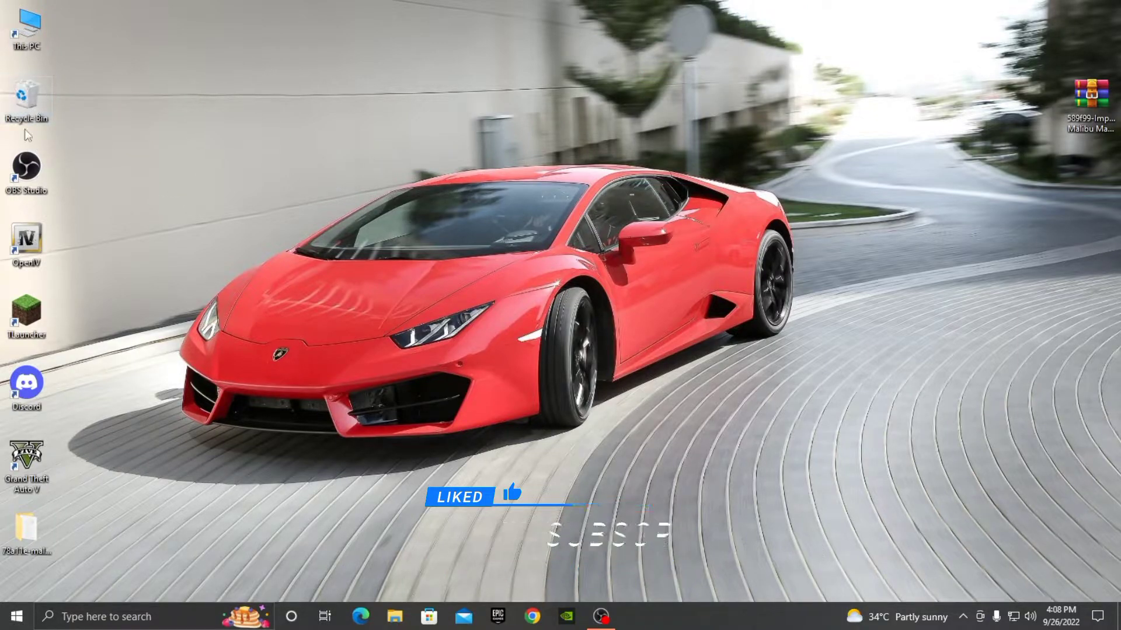
Extract the 589f99-Improved Malibu Mansion archive into its own desktop folder and delete the archive.
right_click(1089, 94)
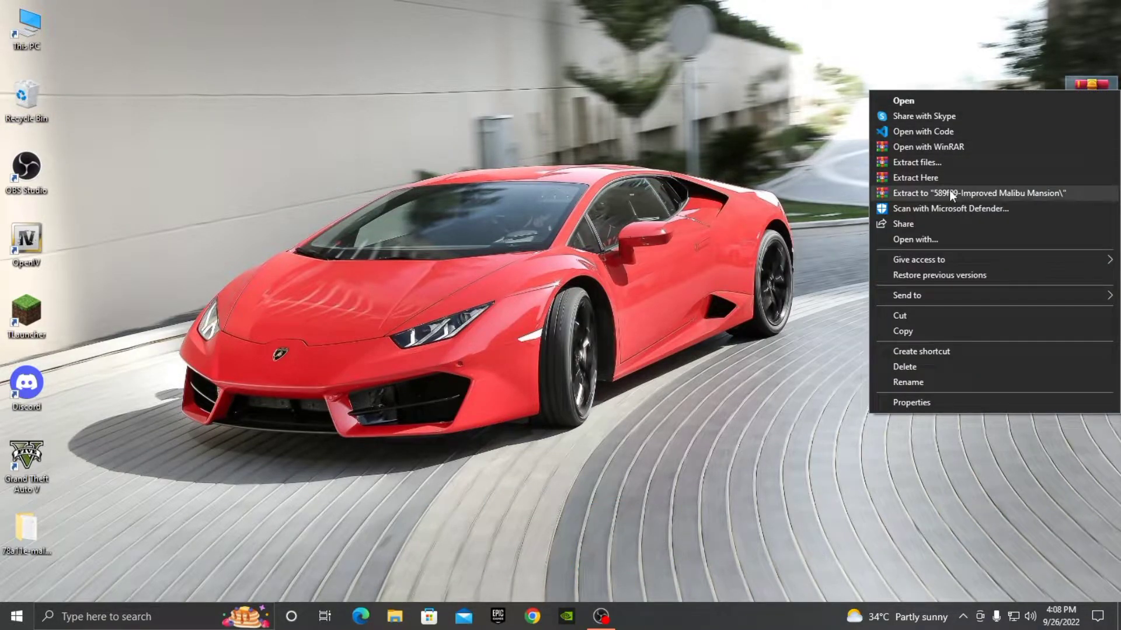
left_click(948, 193)
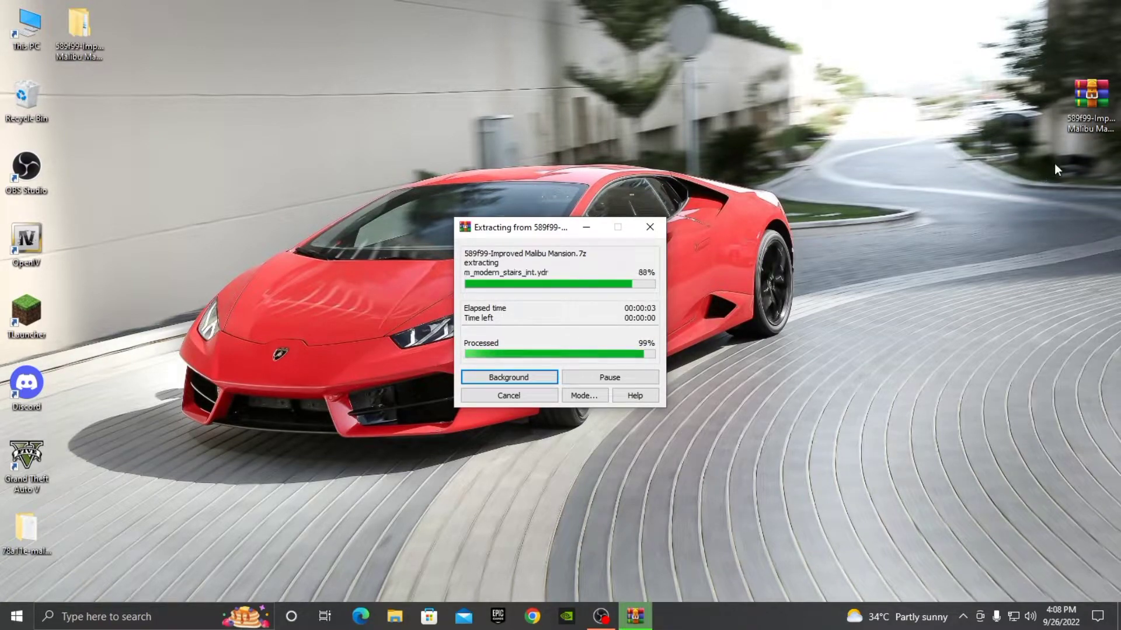
left_click_drag(1089, 96, 51, 111)
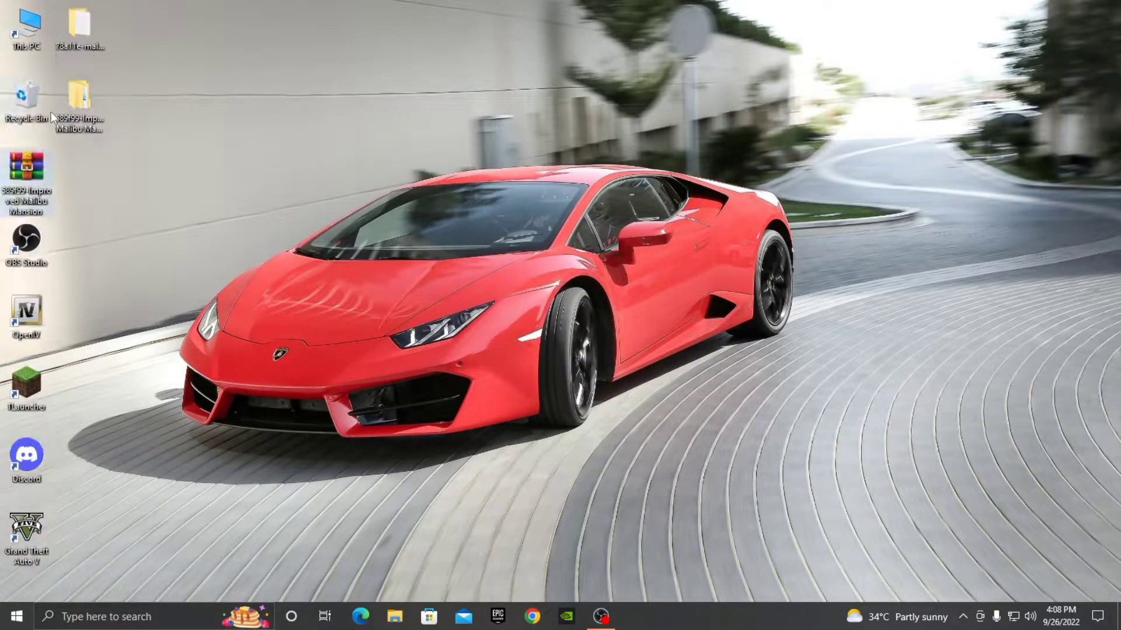
left_click_drag(52, 170, 26, 96)
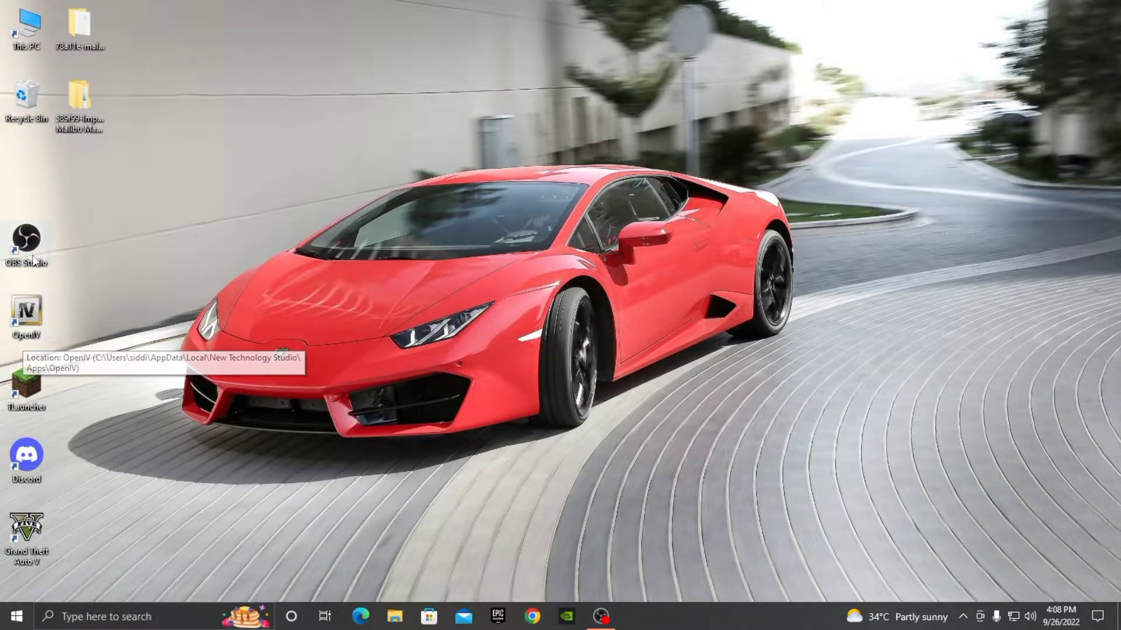
Launch OpenIV for the Windows version of Grand Theft Auto V.
double_click(26, 315)
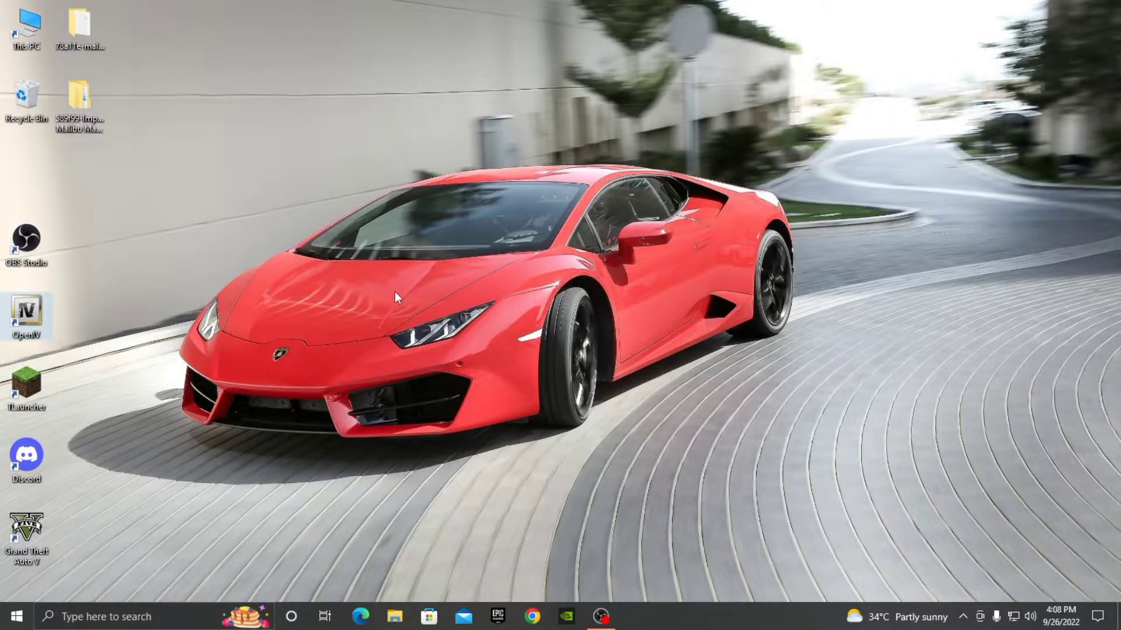
left_click(482, 328)
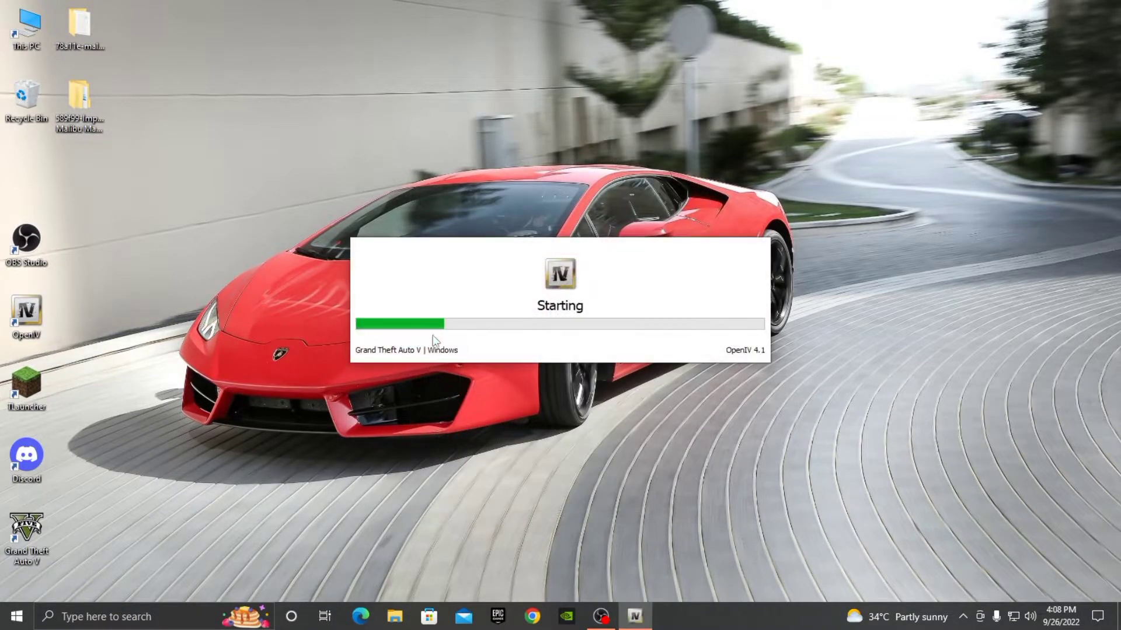
Auto-arrange the desktop icons once, switch auto-arrange off and place the 78a11e-malibu_mansion_2.0 folder beside the 589f99 folder.
right_click(185, 164)
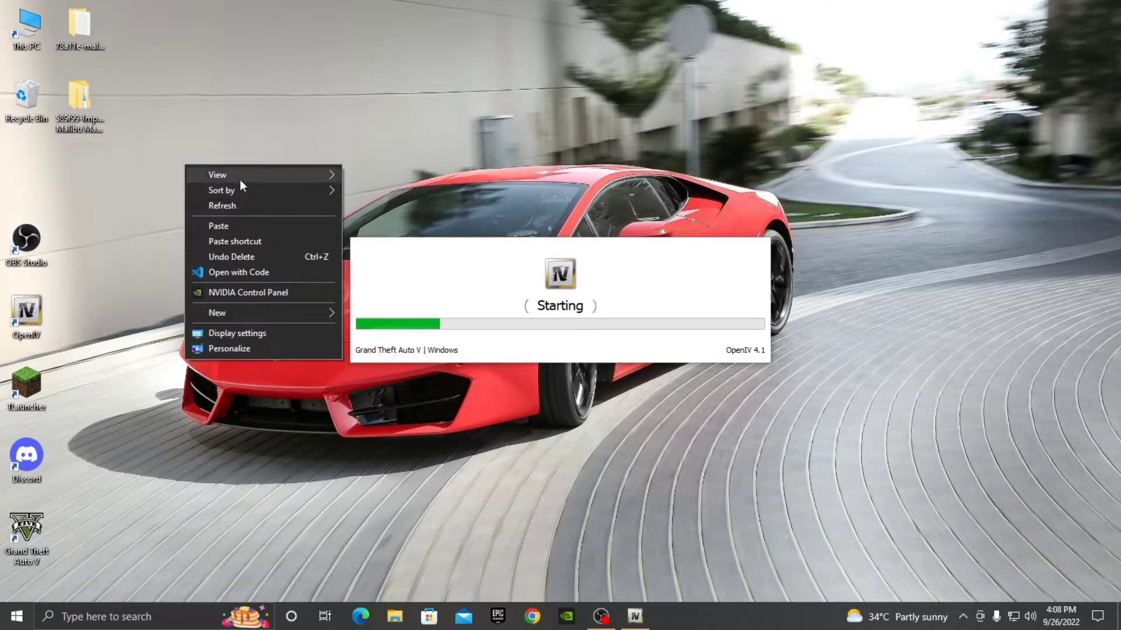
mouse_move(239, 180)
left_click(387, 225)
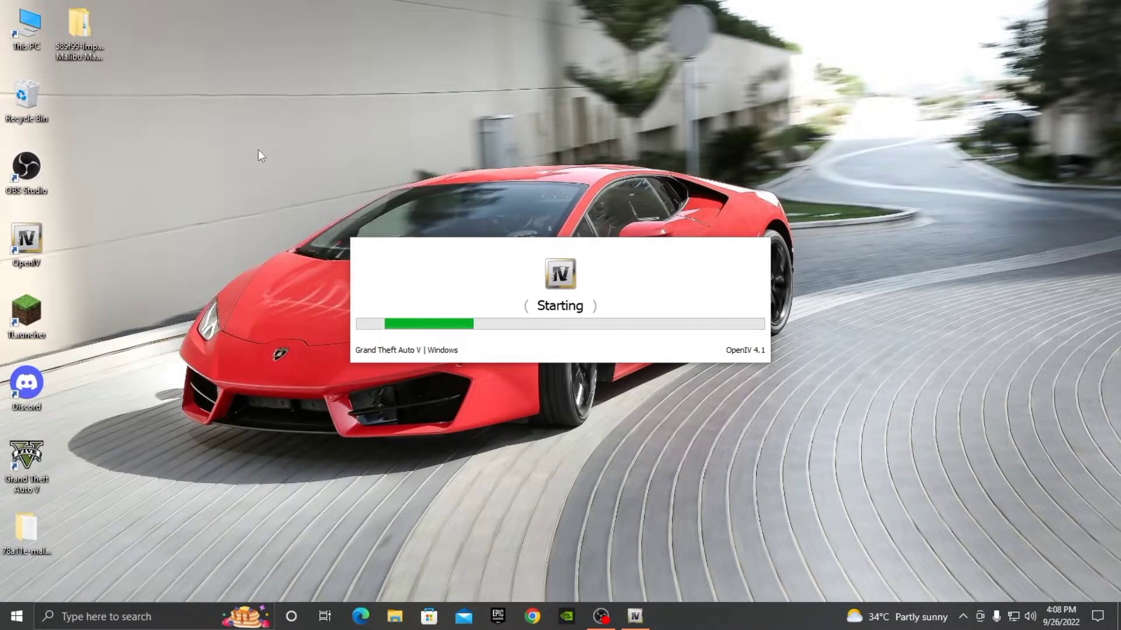
right_click(332, 58)
mouse_move(374, 65)
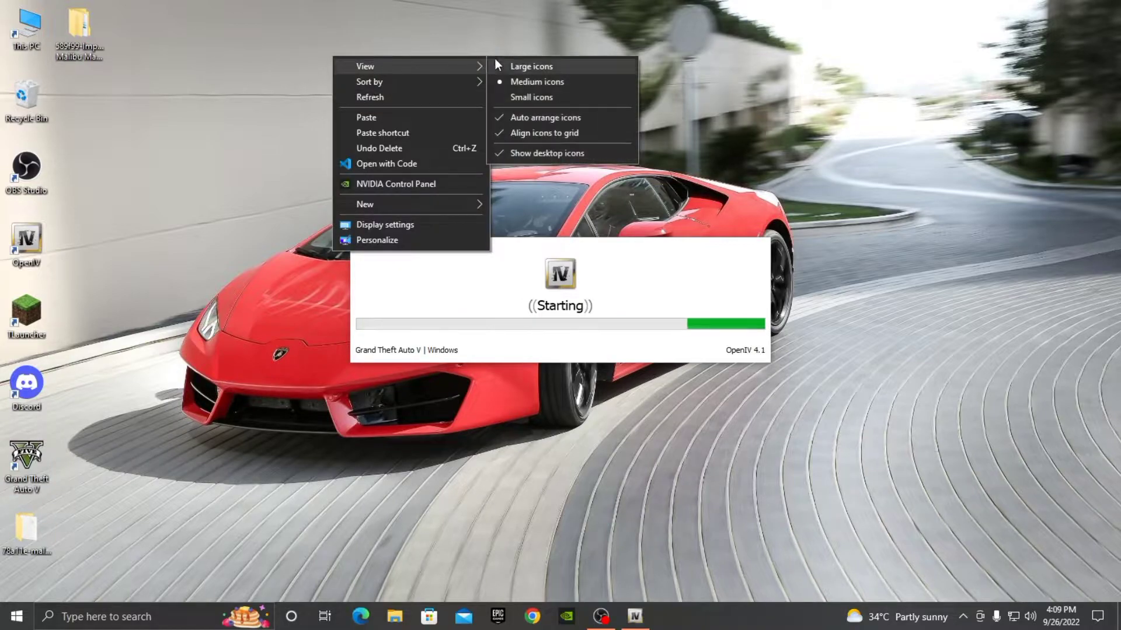
left_click(524, 121)
left_click_drag(26, 528, 120, 31)
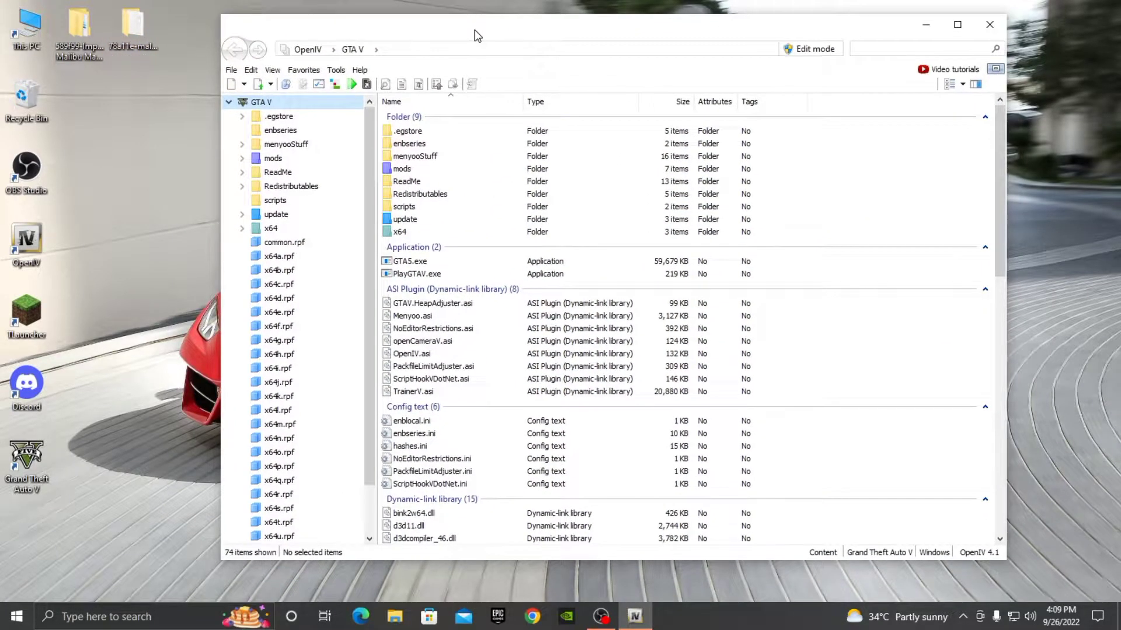
Enable edit mode in OpenIV and open the mods/update/x64/dlcpacks folder.
left_click(804, 52)
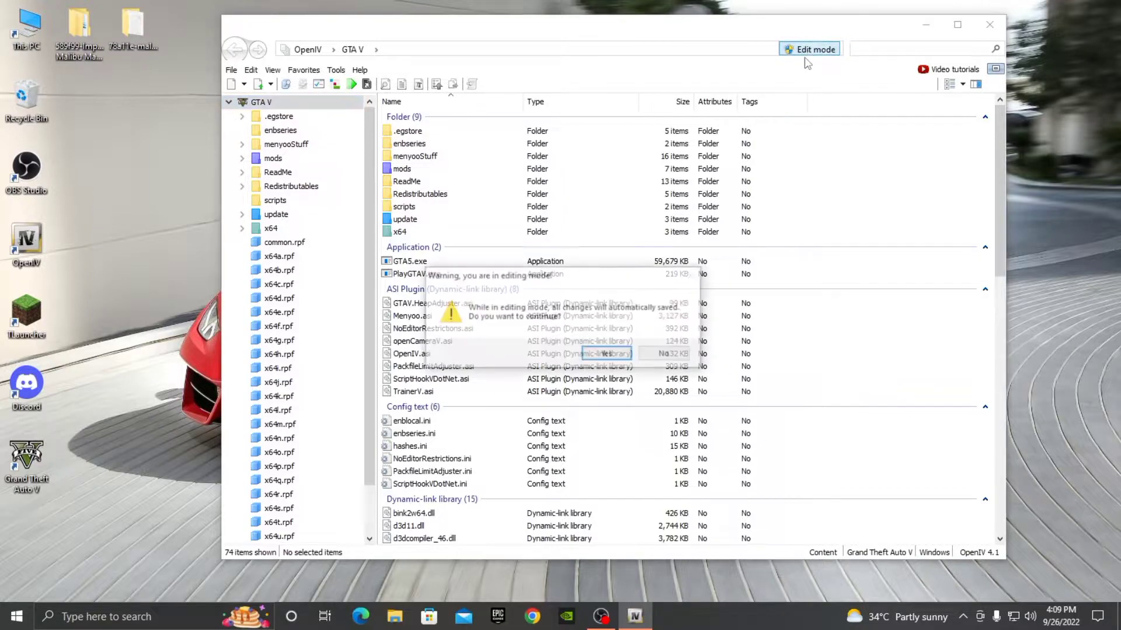
left_click(610, 354)
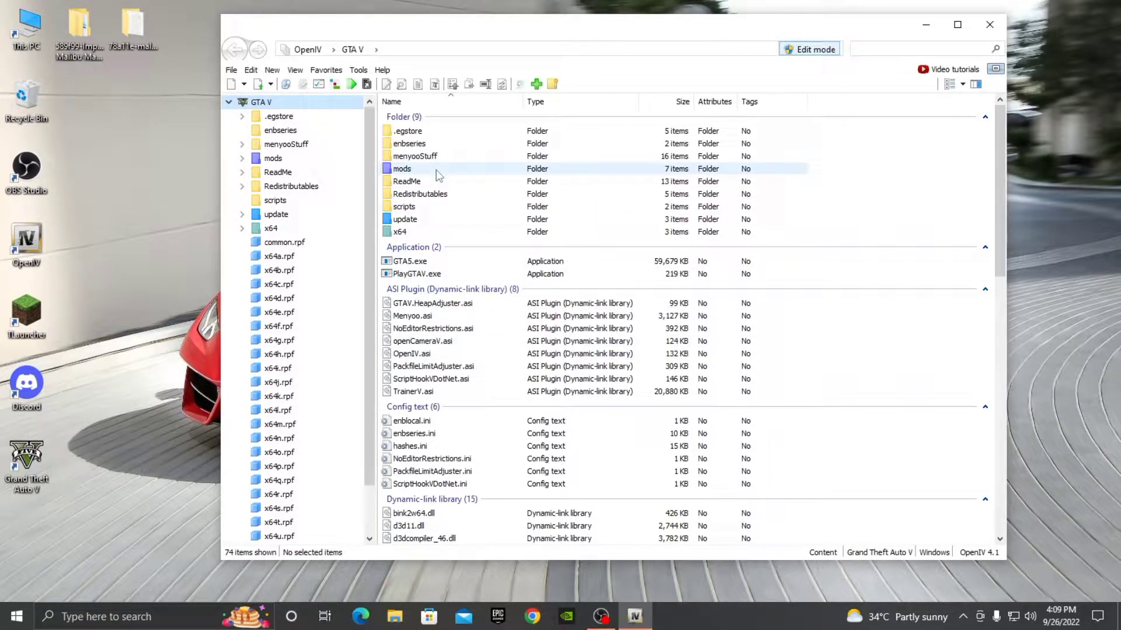
double_click(403, 169)
double_click(429, 131)
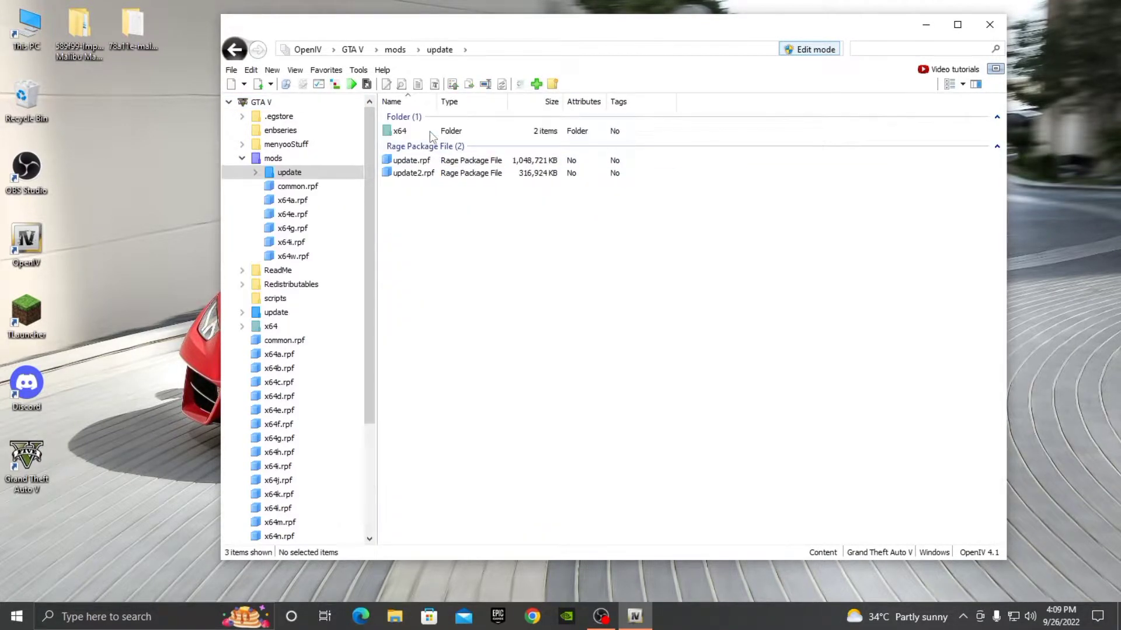
left_click(430, 131)
double_click(429, 132)
double_click(417, 143)
Move both extracted mod folders down a row on the desktop and open Main_Files/malibu_mansion in the 78a11e-malibu_mansion_2.0 folder.
left_click_drag(89, 62, 94, 133)
left_click_drag(133, 26, 137, 90)
double_click(145, 100)
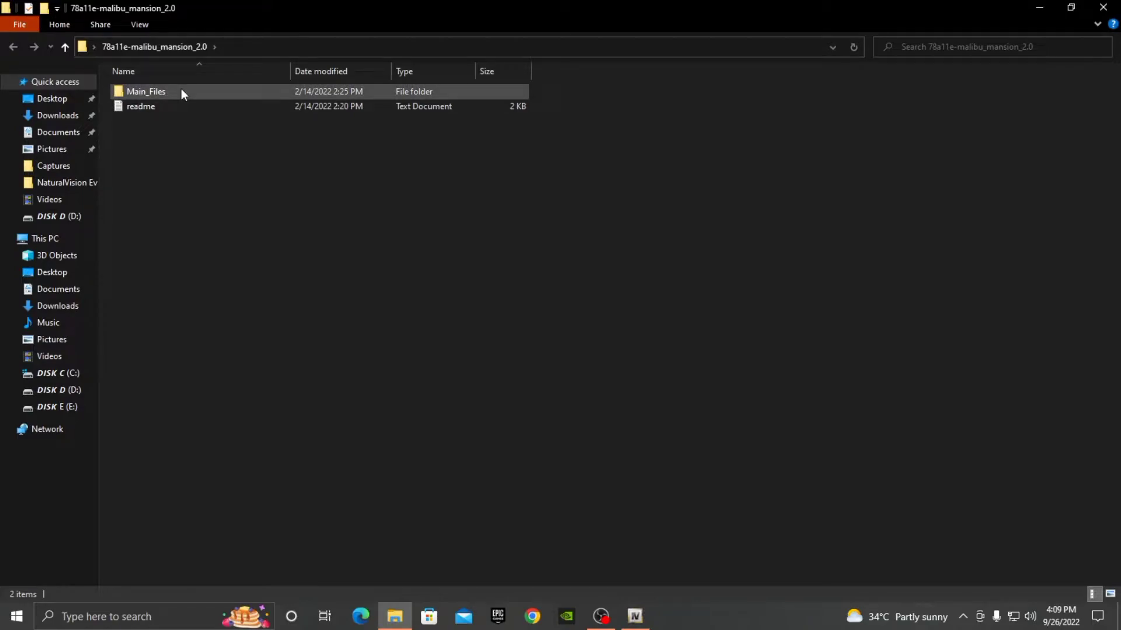
double_click(181, 91)
double_click(181, 91)
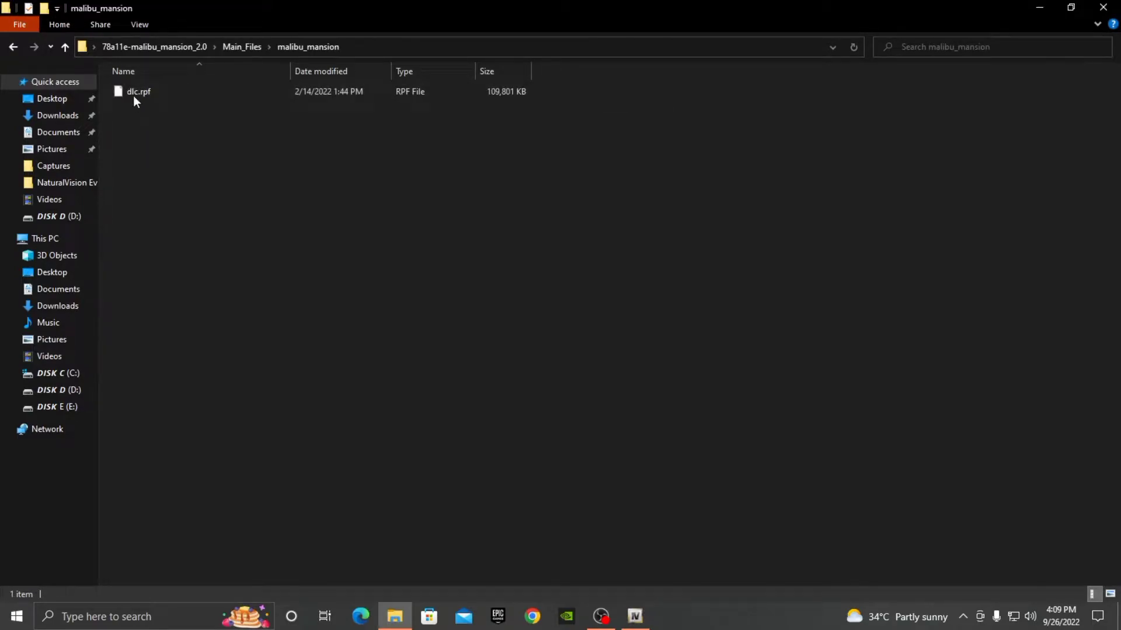
Copy the malibu_mansion folder from Main_Files into OpenIV's open dlcpacks folder and minimize the file window.
left_click(14, 48)
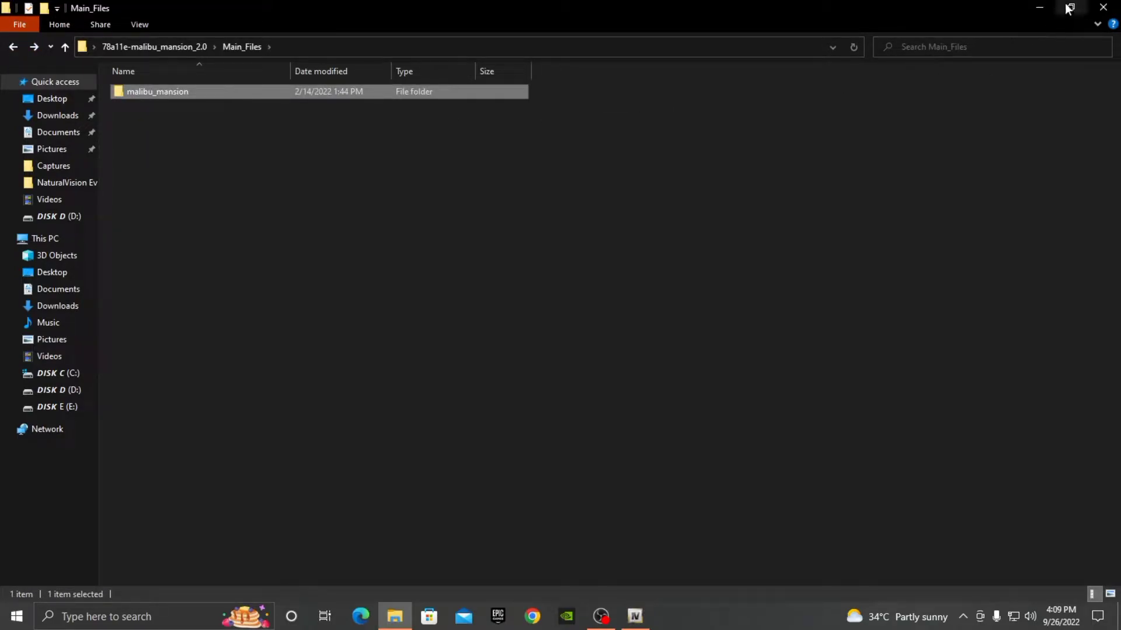
left_click(1070, 8)
left_click_drag(311, 99, 843, 310)
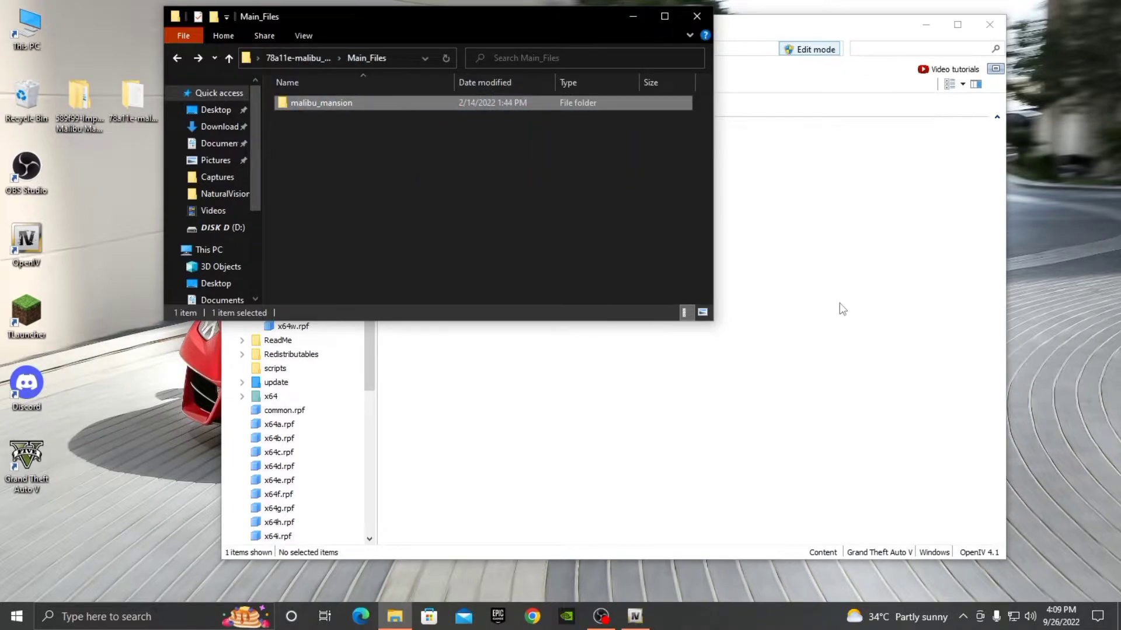
left_click(633, 16)
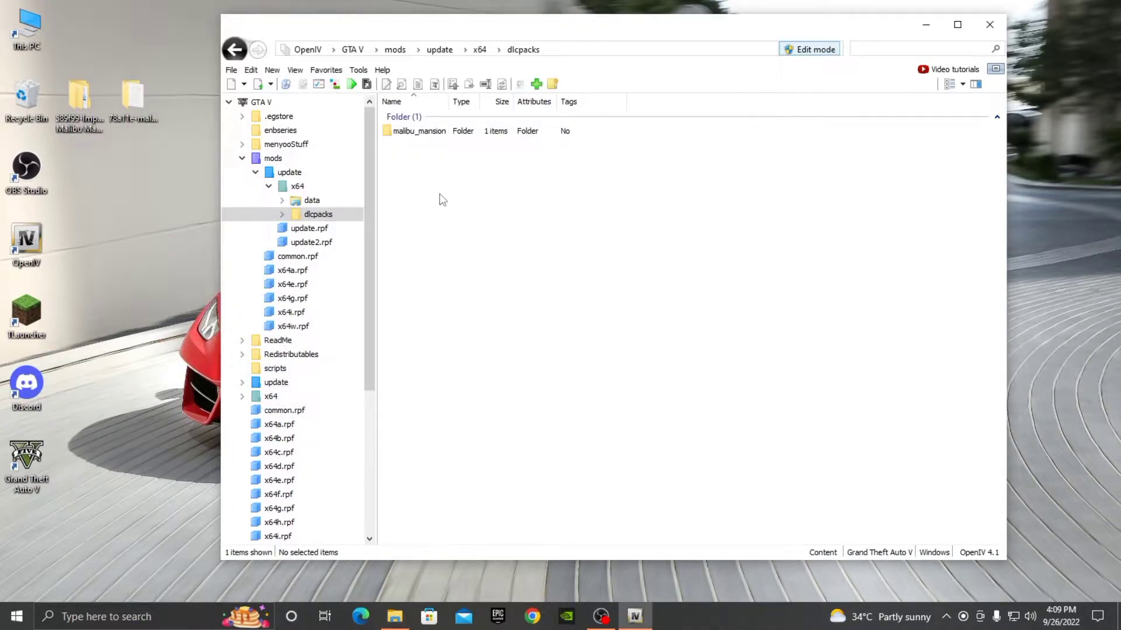
Open malibu_mansion_meta.rpf inside the malibu_mansion pack's dlc.rpf, under x64/levels/gta5, in OpenIV.
double_click(443, 132)
left_click(444, 132)
double_click(443, 132)
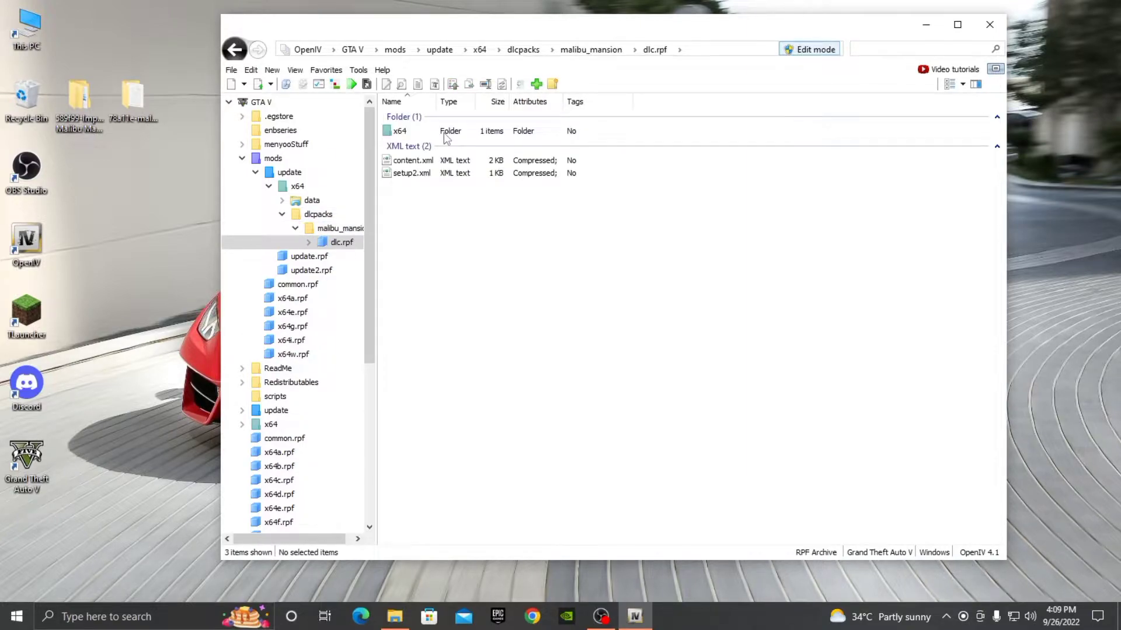
double_click(444, 132)
double_click(445, 133)
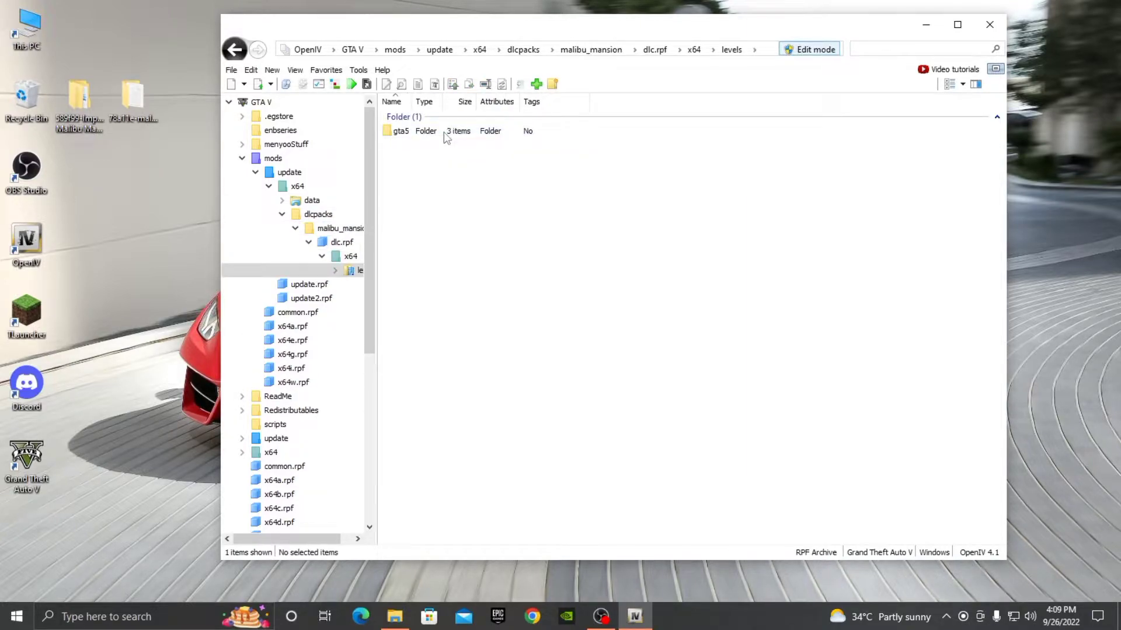
double_click(446, 133)
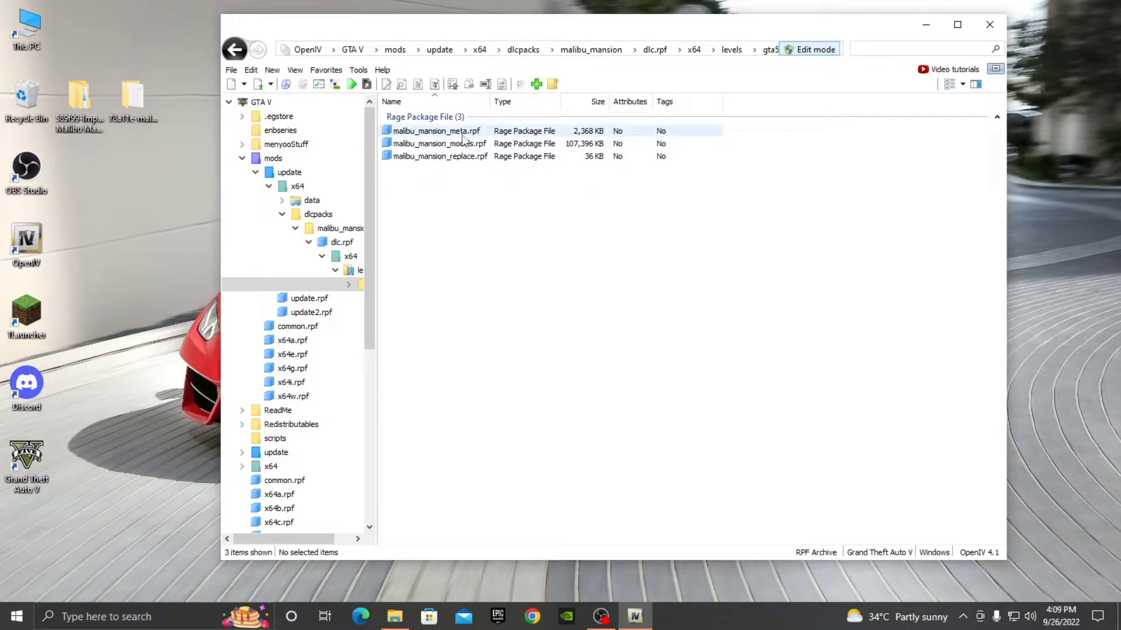
double_click(463, 133)
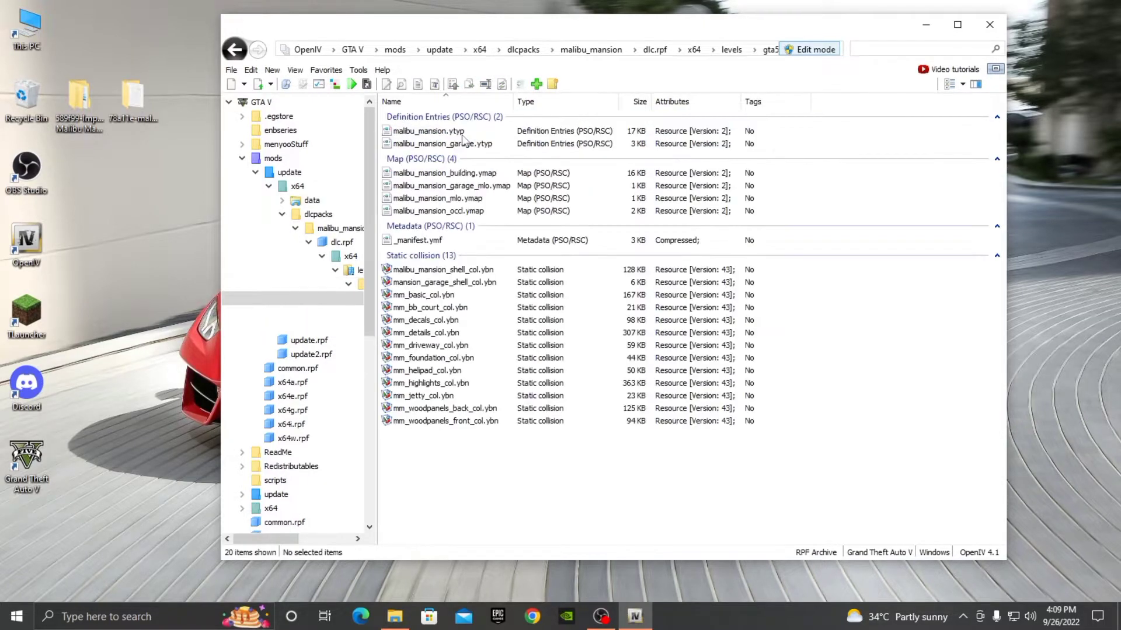
Move the 589f99-Improved Malibu Mansion folder lower on the desktop and open its Improved Malibu Mansion/Meta folder.
left_click_drag(65, 96, 87, 261)
double_click(87, 260)
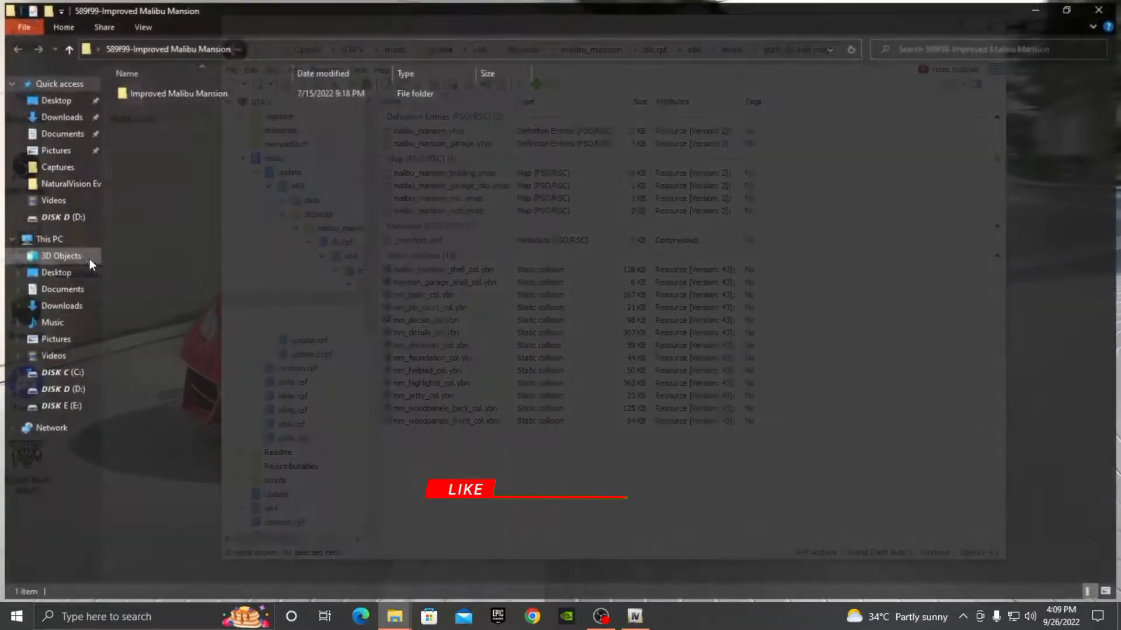
double_click(162, 93)
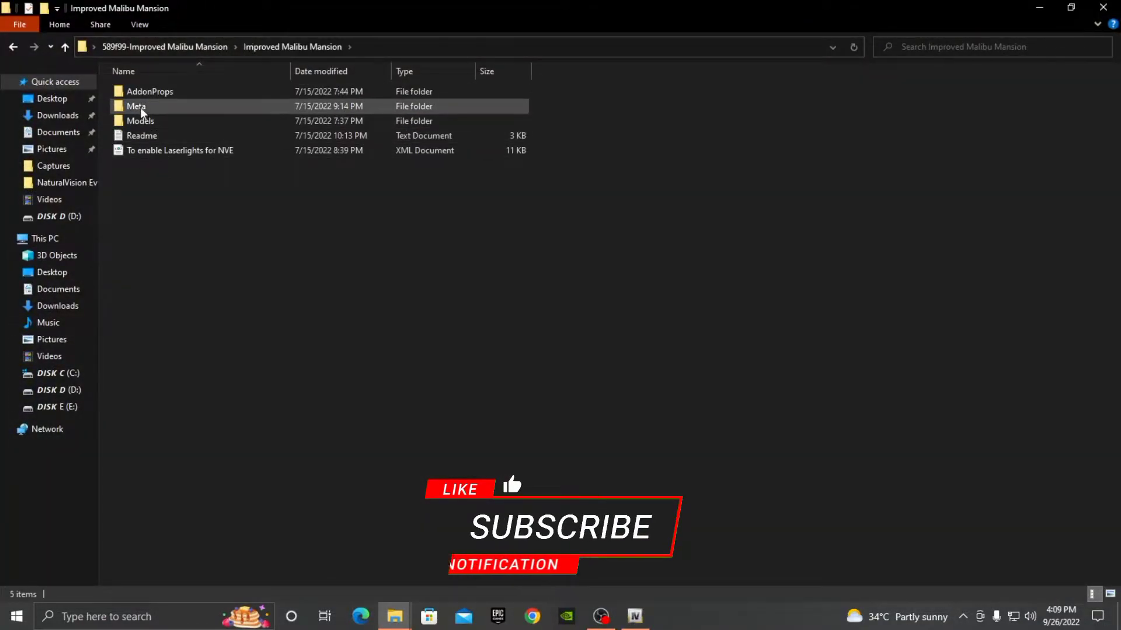
mouse_move(144, 108)
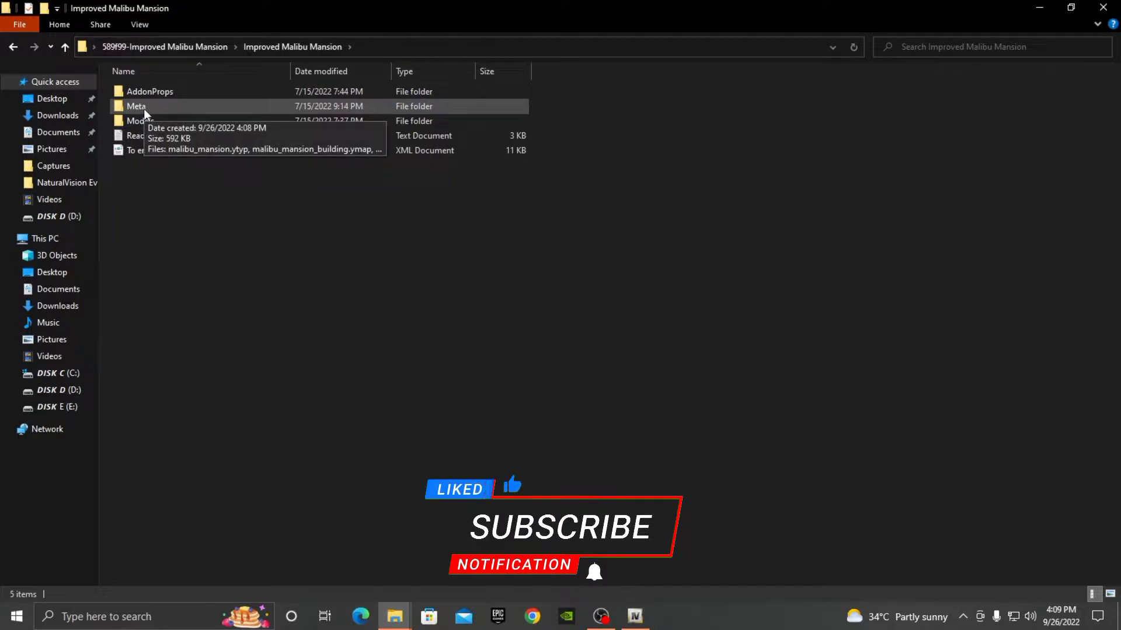
double_click(144, 108)
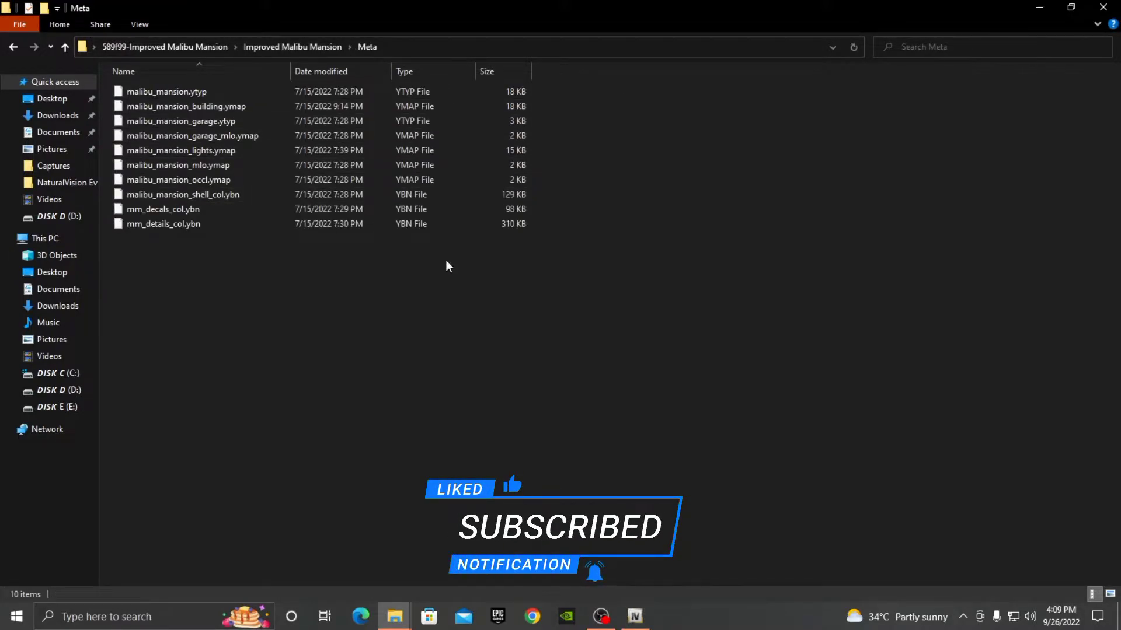
Place the restored Meta file window beside OpenIV and copy all of its files into malibu_mansion_meta.rpf.
left_click(1071, 7)
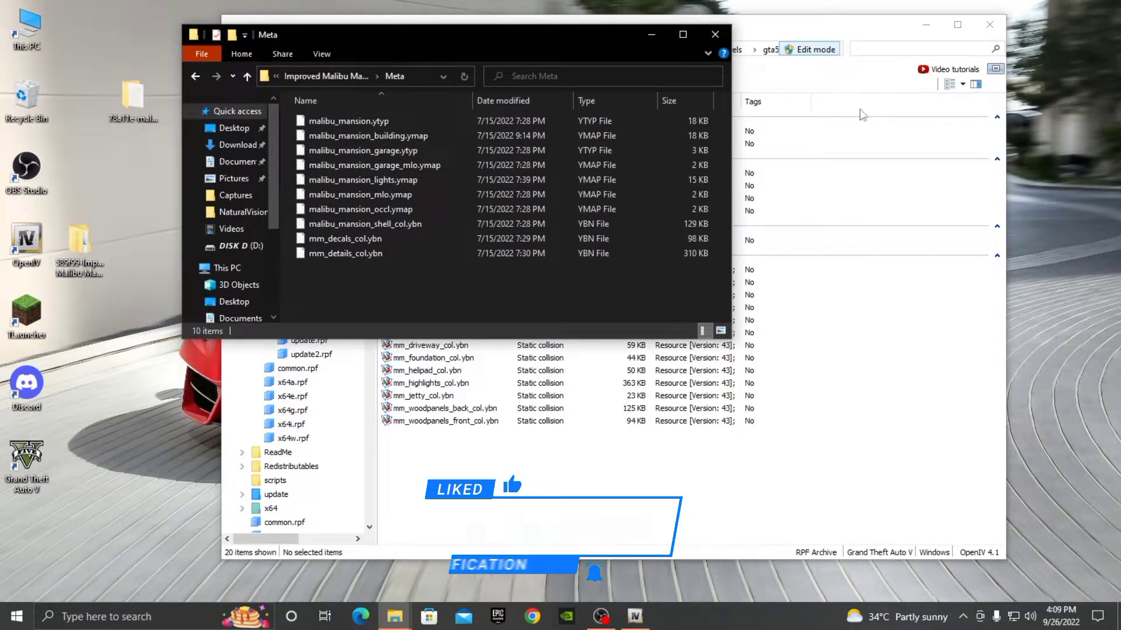
left_click_drag(455, 34, 978, 96)
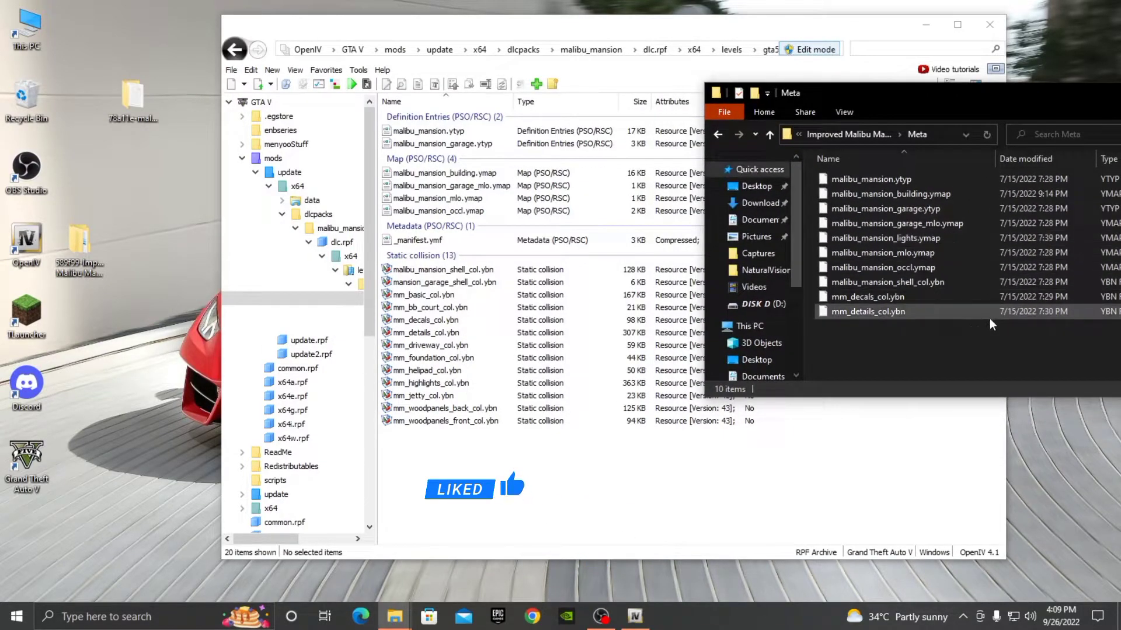
key("ctrl+a")
left_click_drag(988, 320, 533, 450)
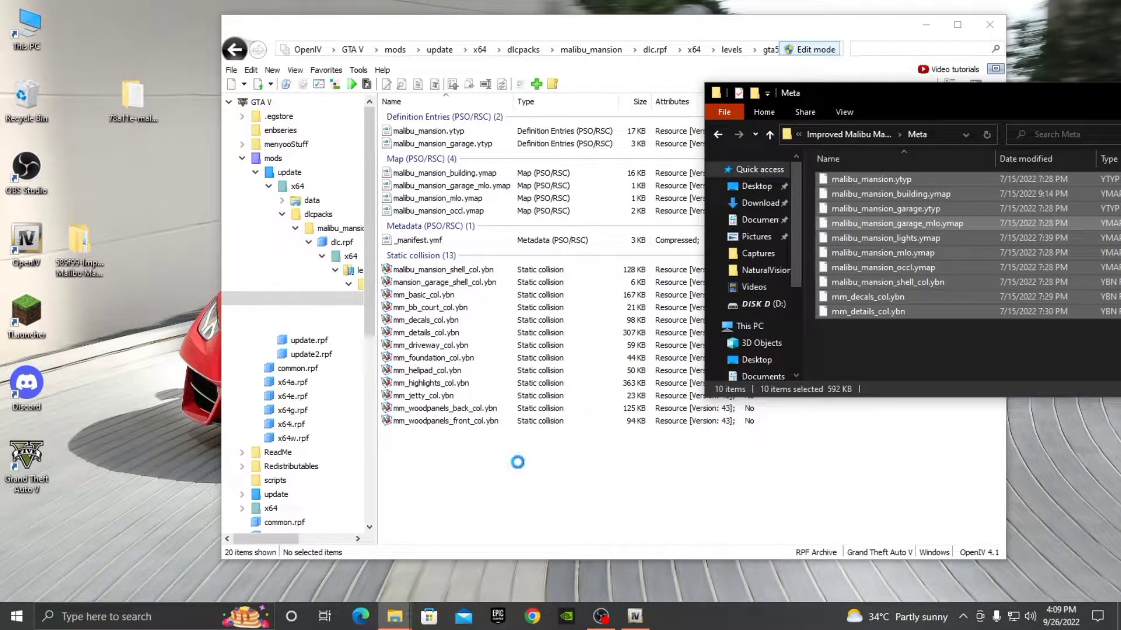
Copy all files from the Improved Malibu Mansion/Models folder into malibu_mansion_models.rpf in OpenIV.
left_click(718, 135)
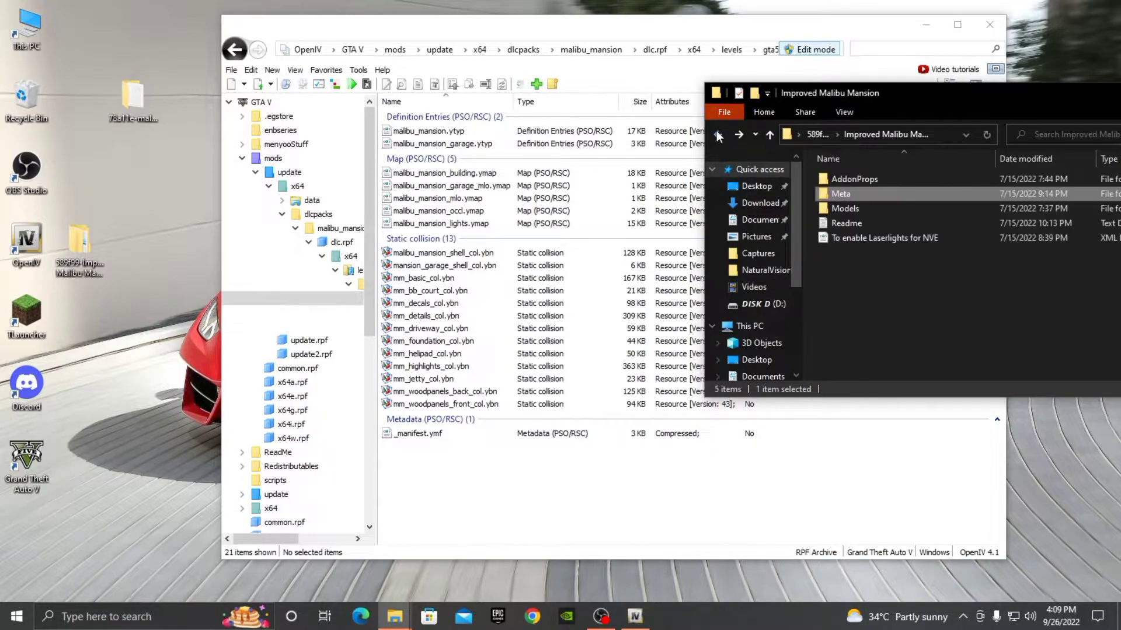
double_click(851, 213)
left_click(237, 57)
left_click(237, 57)
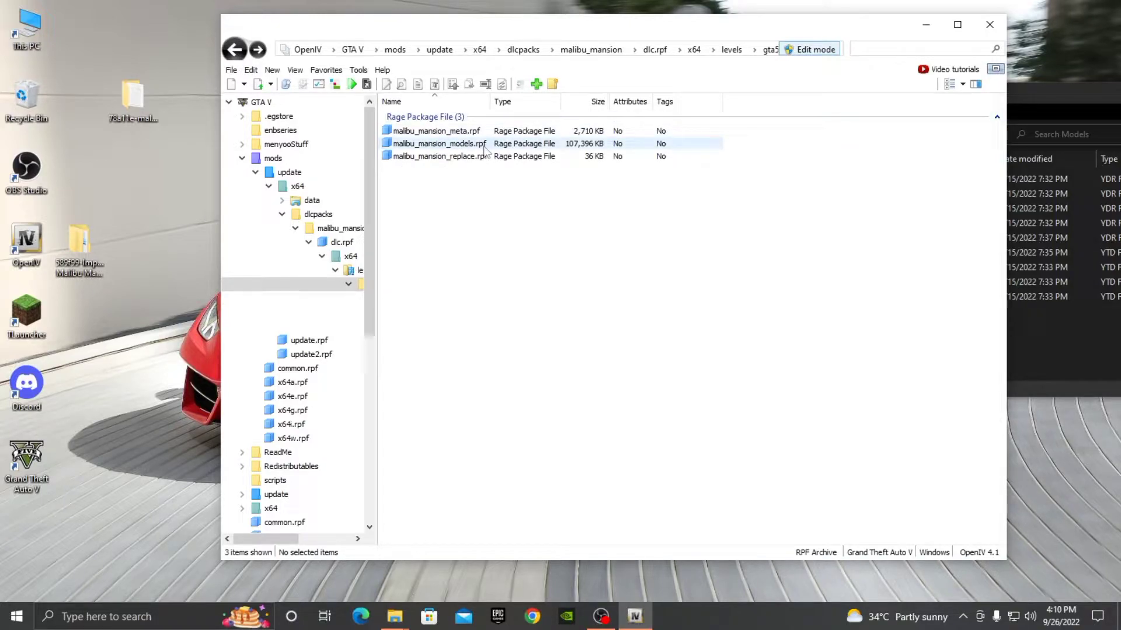
double_click(439, 143)
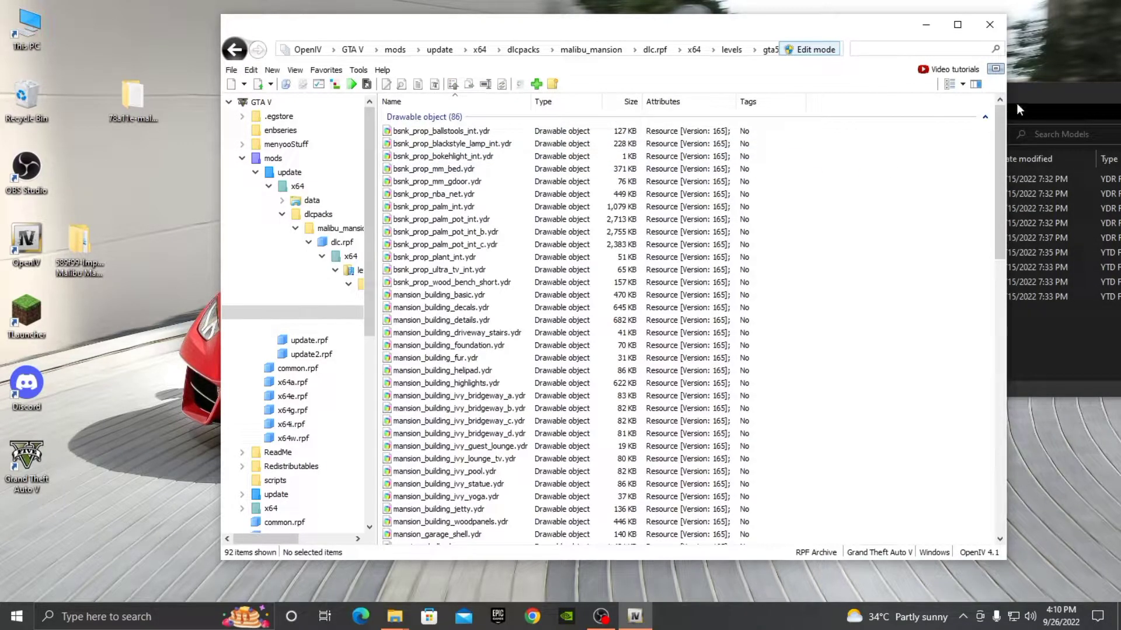
left_click(1015, 108)
key("ctrl+a")
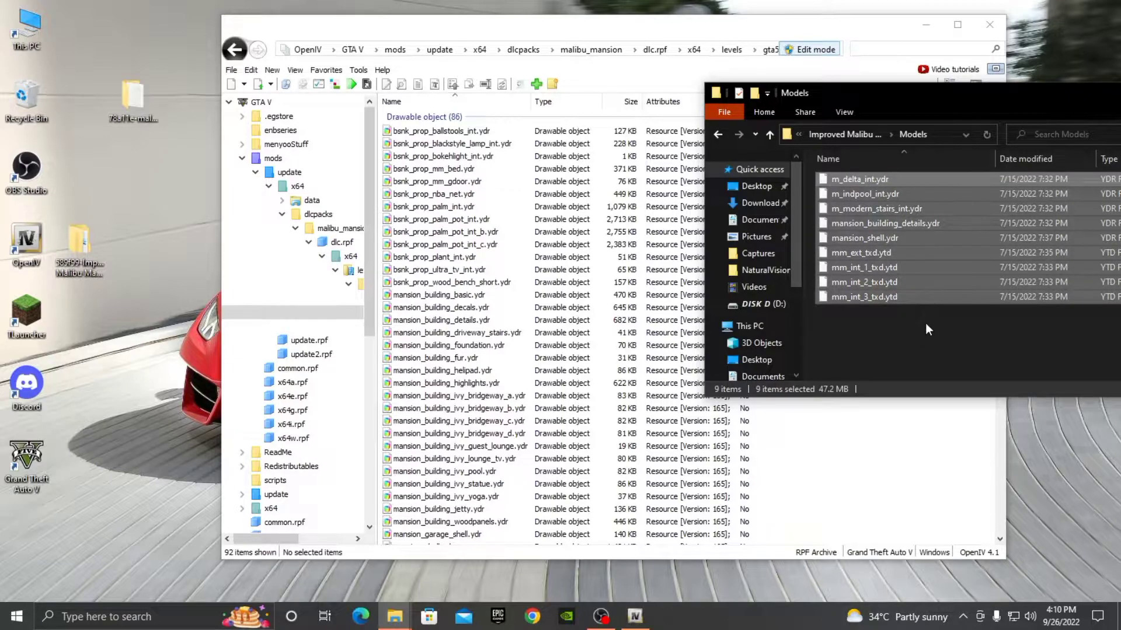
left_click_drag(986, 219, 595, 321)
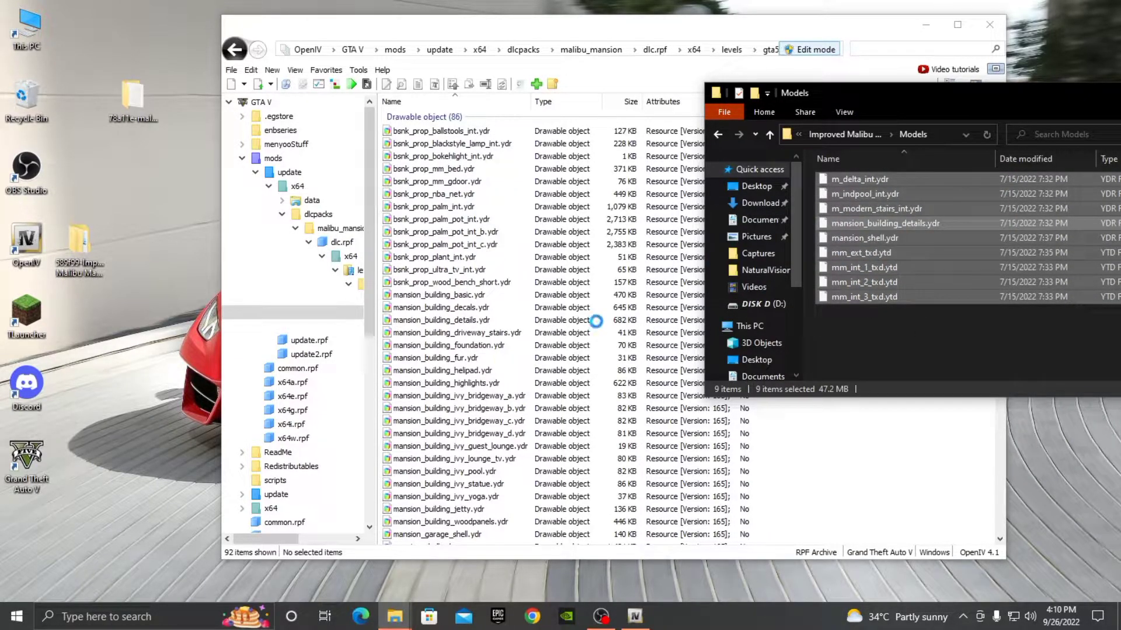
Return OpenIV to mods/update/x64/dlcpacks and copy the AddonProps folder from Improved Malibu Mansion into it.
left_click(716, 137)
left_click_drag(810, 191, 818, 209)
left_click(824, 287)
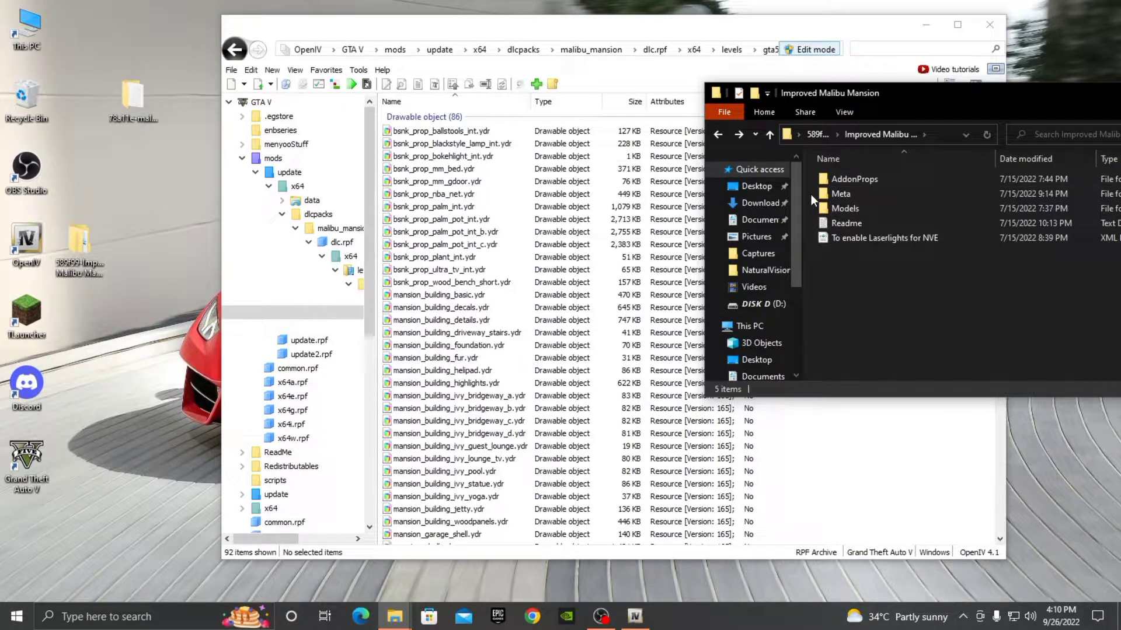
left_click(237, 48)
left_click(235, 49)
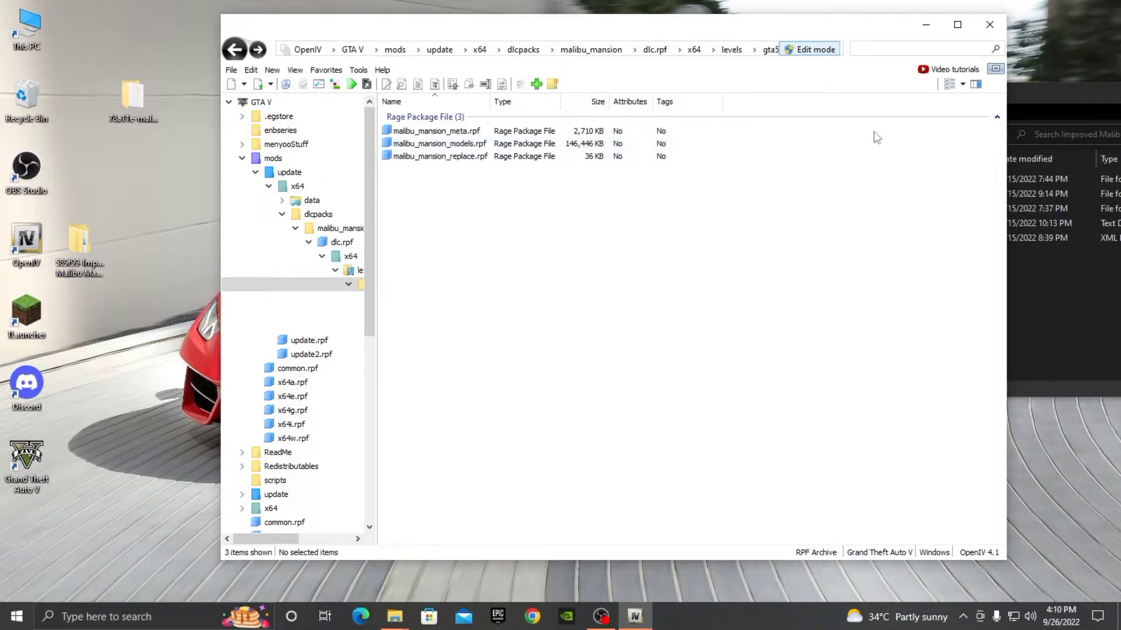
left_click(1021, 93)
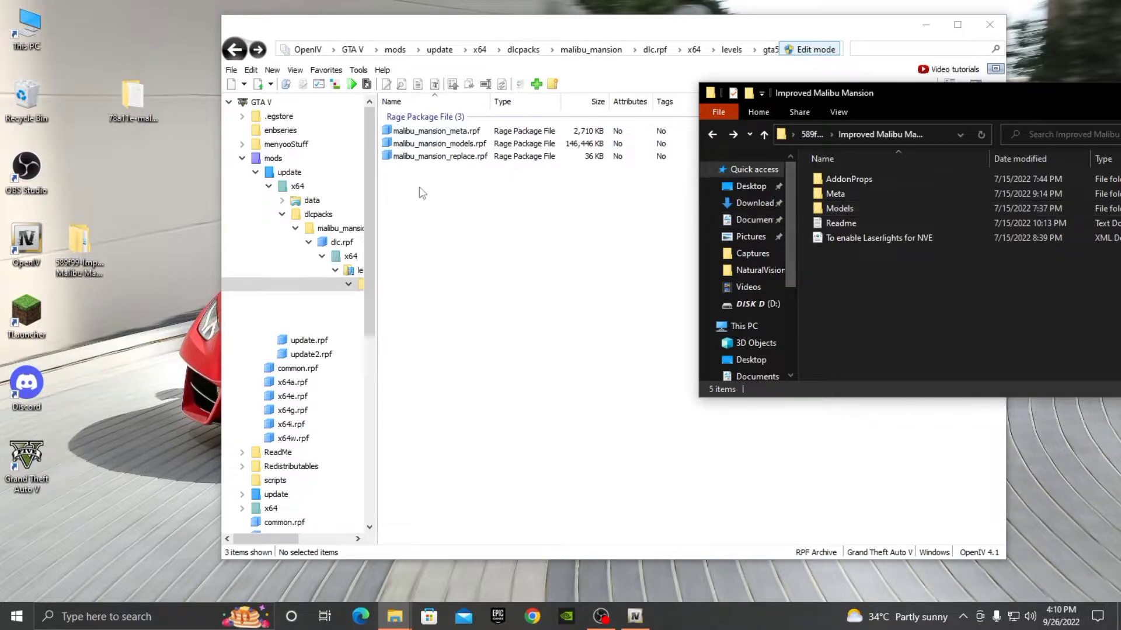
left_click(232, 53)
left_click(233, 52)
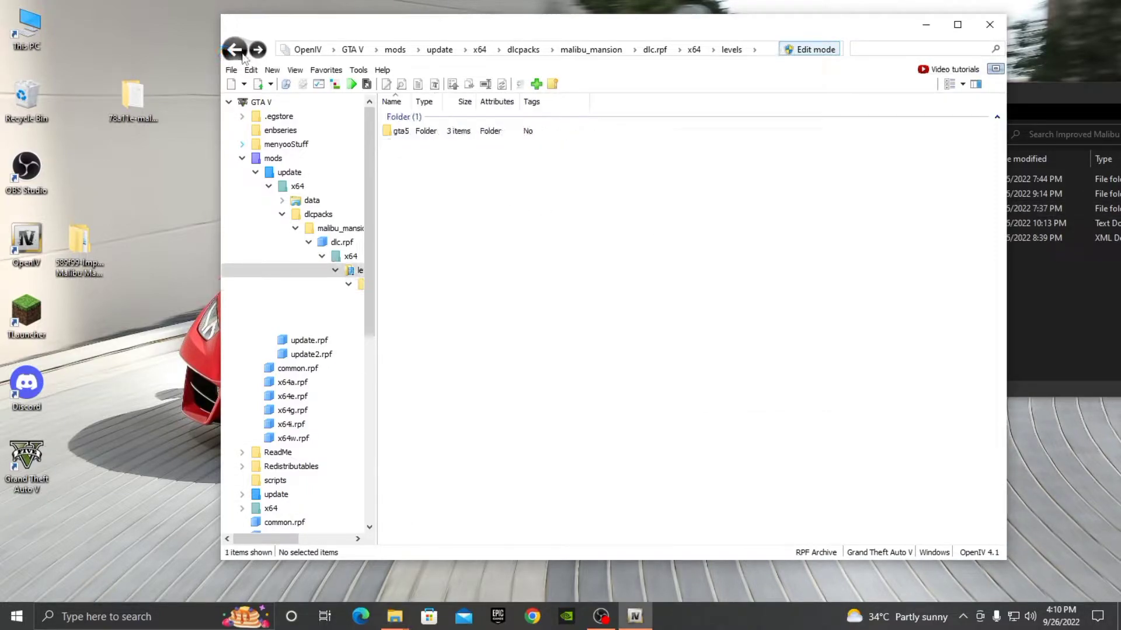
left_click(519, 50)
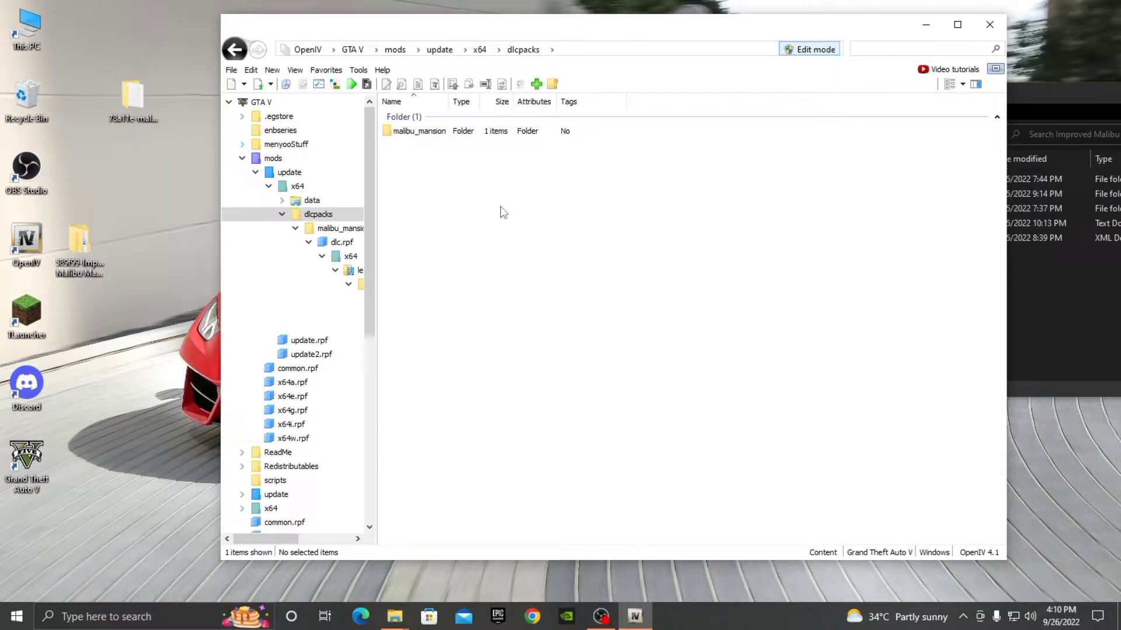
left_click(1025, 90)
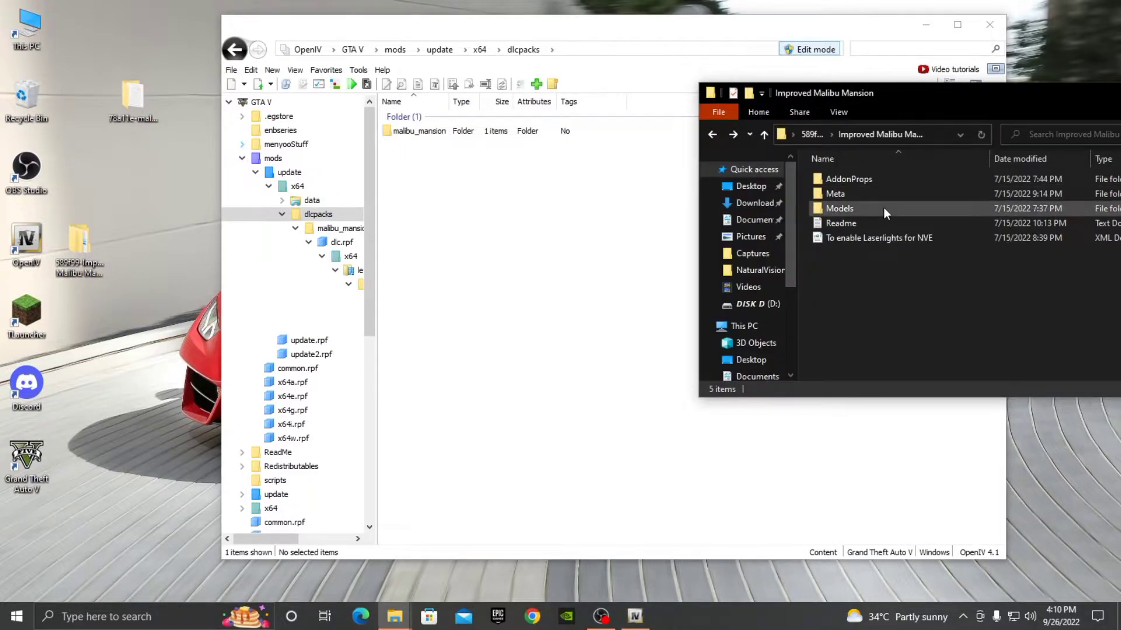
left_click_drag(855, 179, 459, 181)
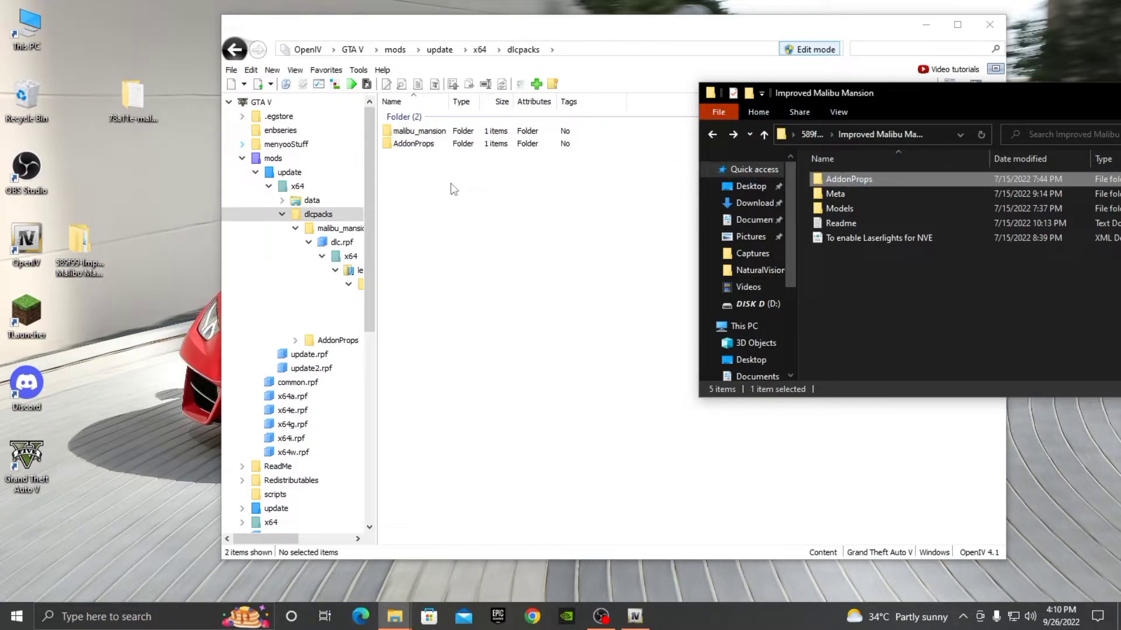
Check the contents of the AddonProps folder and point out the optional Laserlights for NVE file in Improved Malibu Mansion.
double_click(870, 177)
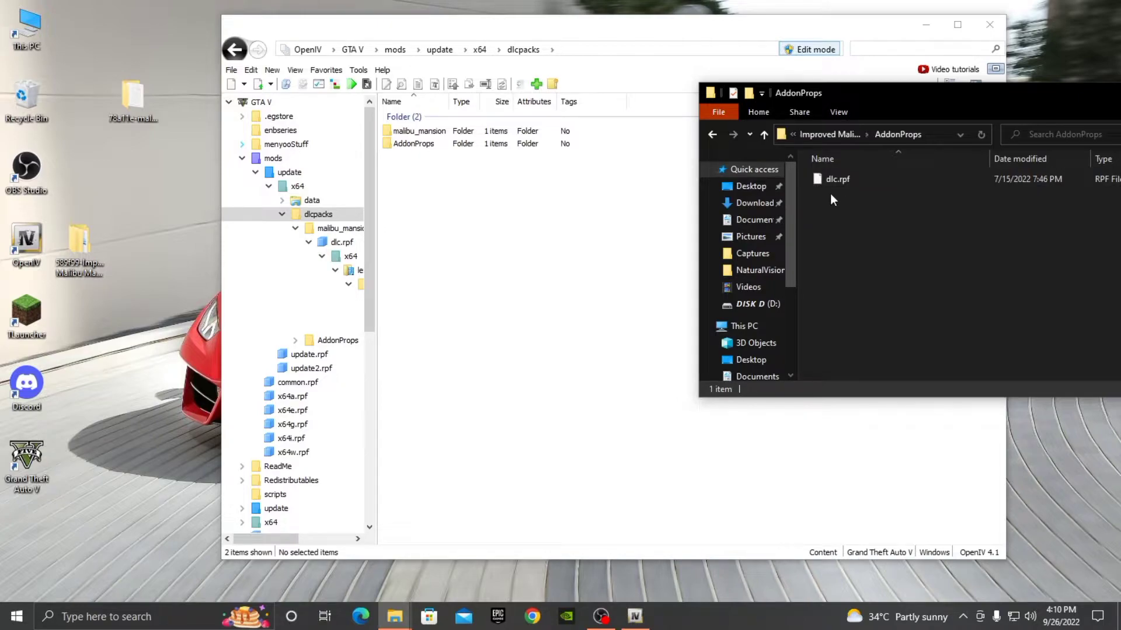
left_click(715, 133)
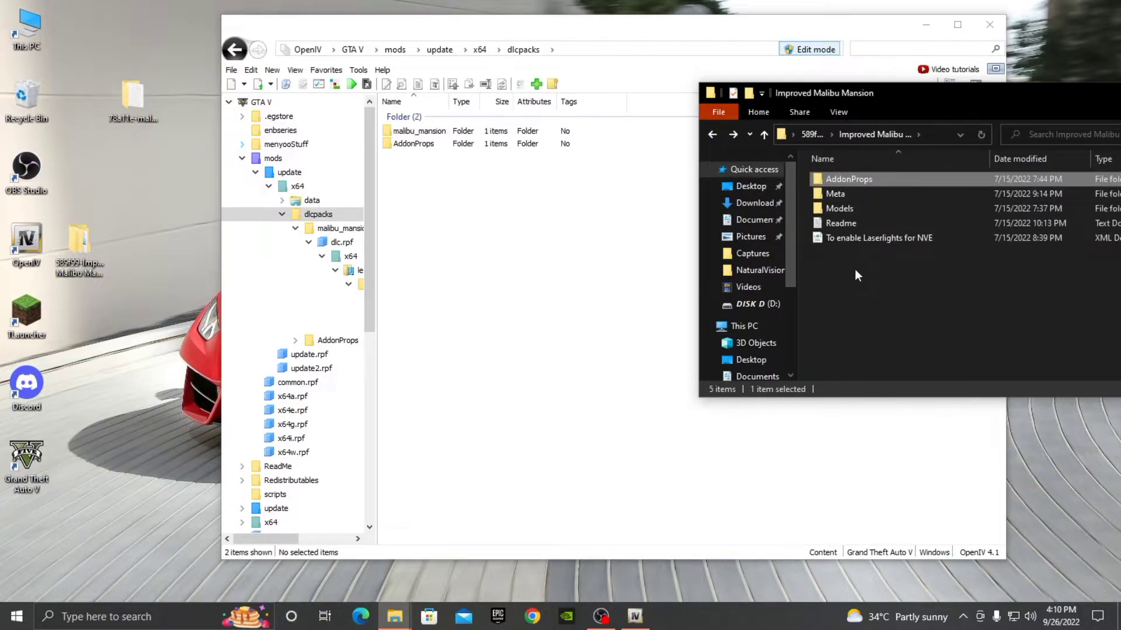
left_click_drag(934, 95, 529, 90)
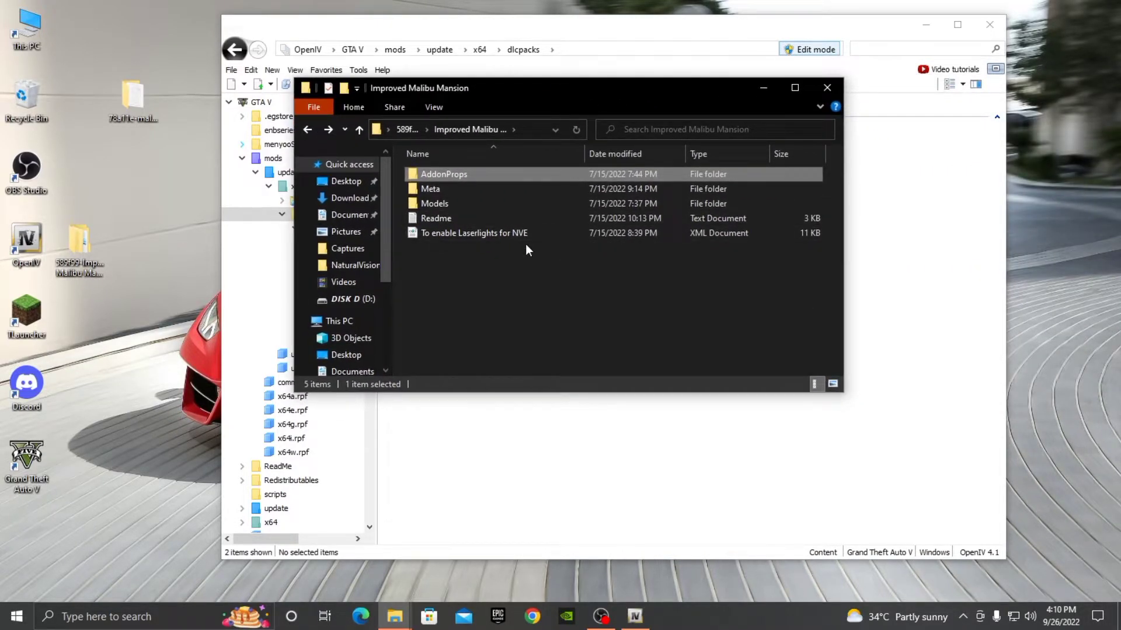
left_click_drag(530, 289, 451, 231)
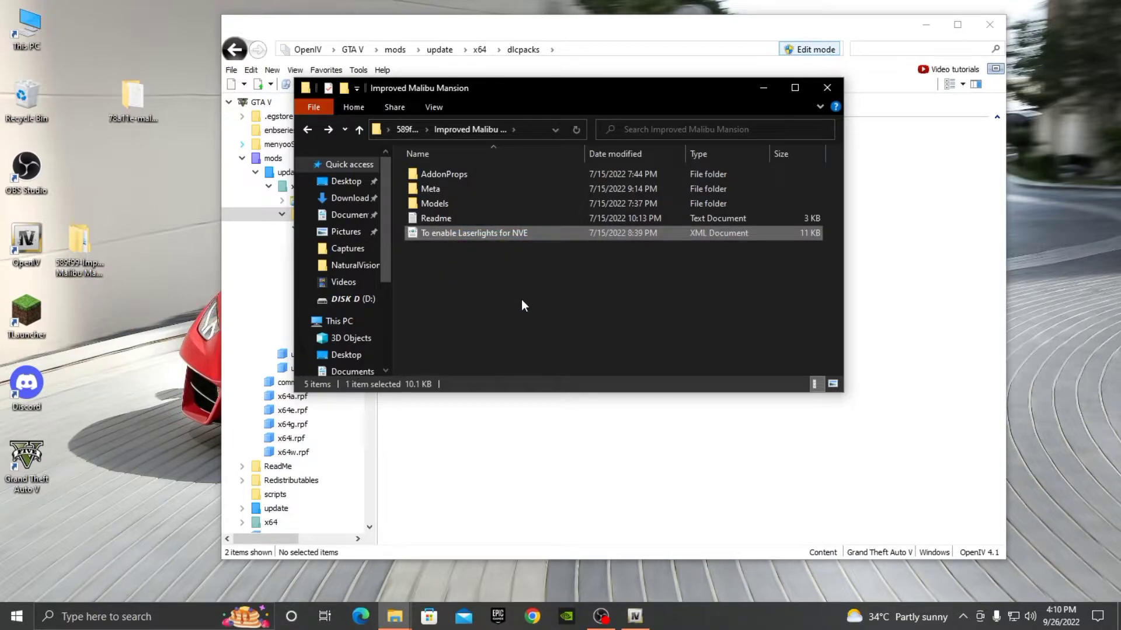
left_click_drag(521, 294, 478, 244)
left_click_drag(467, 88, 874, 124)
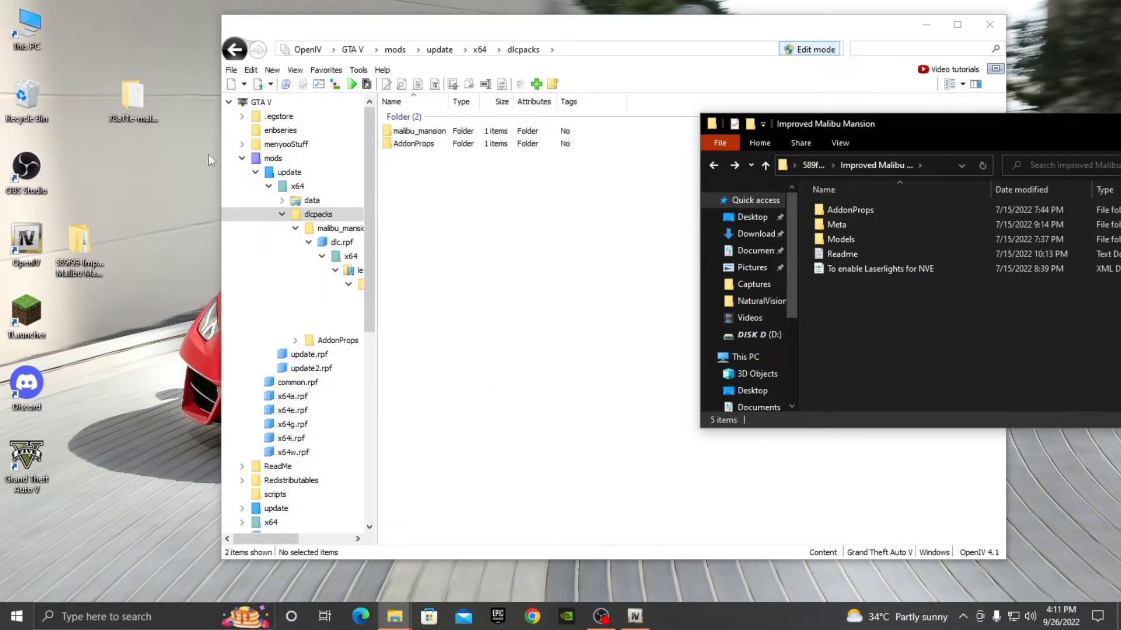
Open dlclist.xml from mods/update/update.rpf/common/data for editing in OpenIV.
left_click(444, 49)
double_click(449, 161)
double_click(437, 131)
left_click(437, 132)
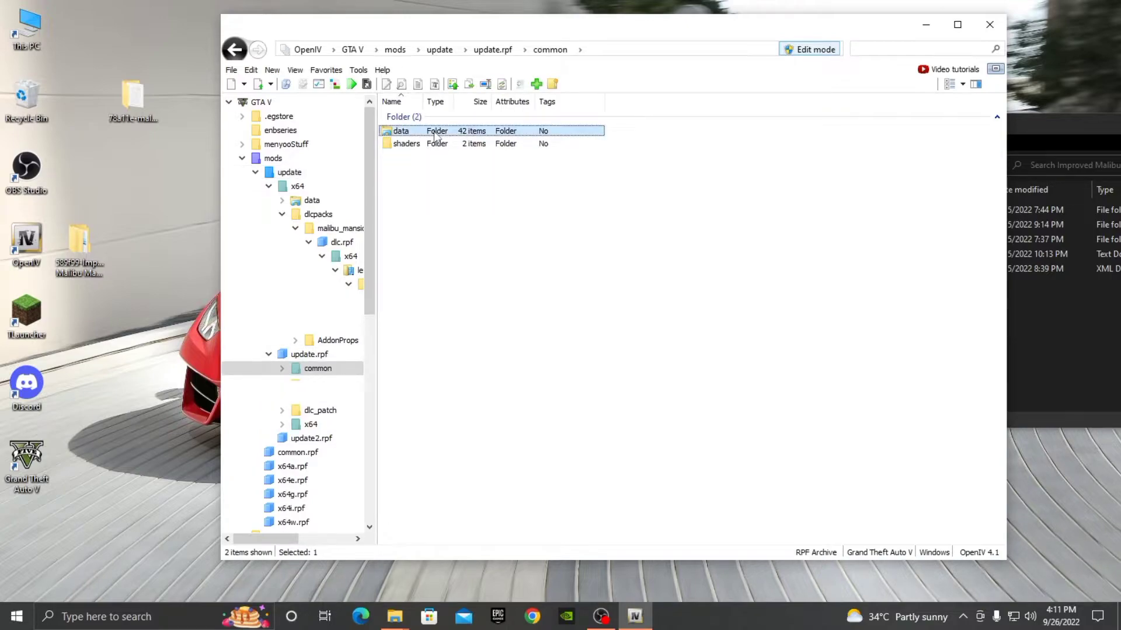
double_click(437, 132)
scroll(442, 392, "down", 5)
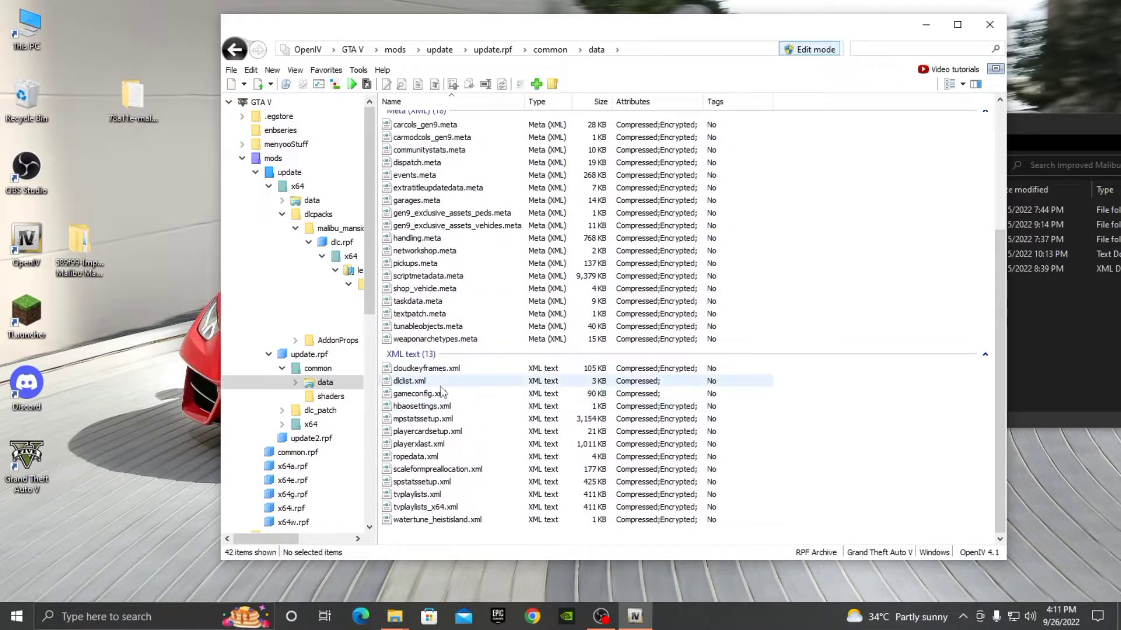
right_click(414, 385)
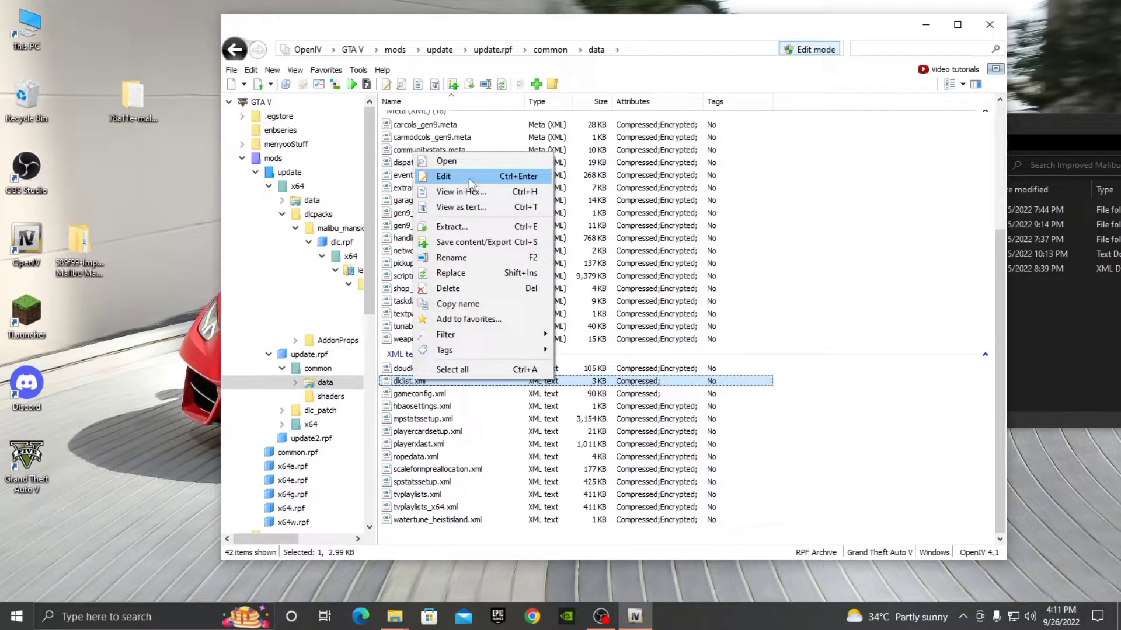
left_click(444, 178)
Duplicate the last dlcpacks entry, patchday27g9ecng, twice on new lines below it in dlclist.xml.
scroll(562, 288, "down", 20)
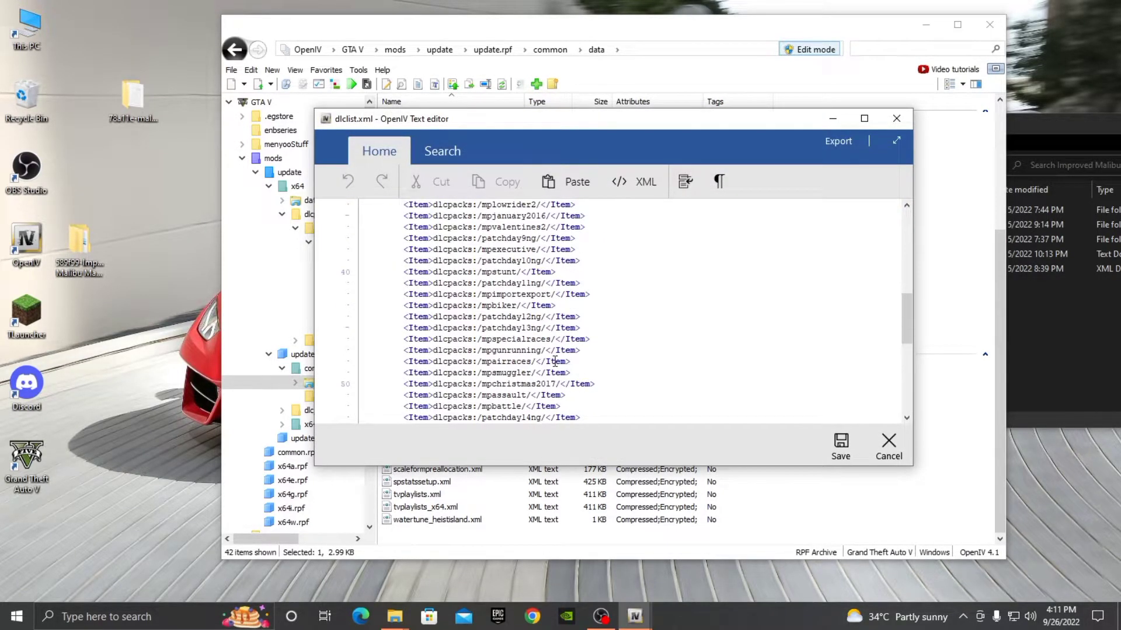
left_click_drag(610, 390, 402, 396)
left_click(479, 182)
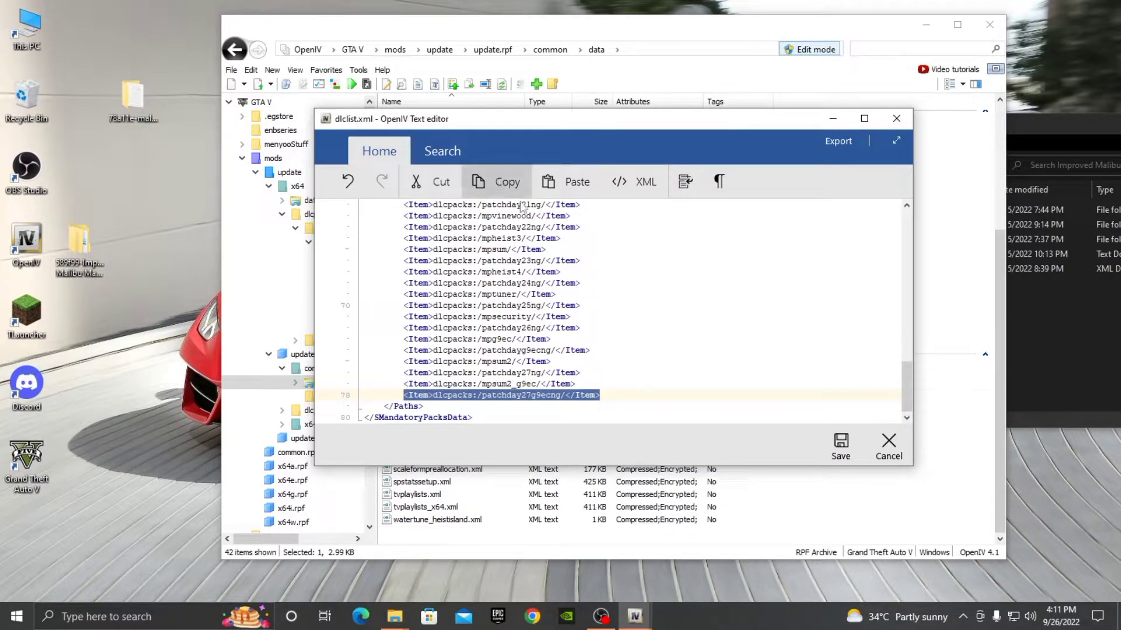
left_click(607, 395)
key("Return")
left_click(562, 188)
key("Return")
left_click(563, 188)
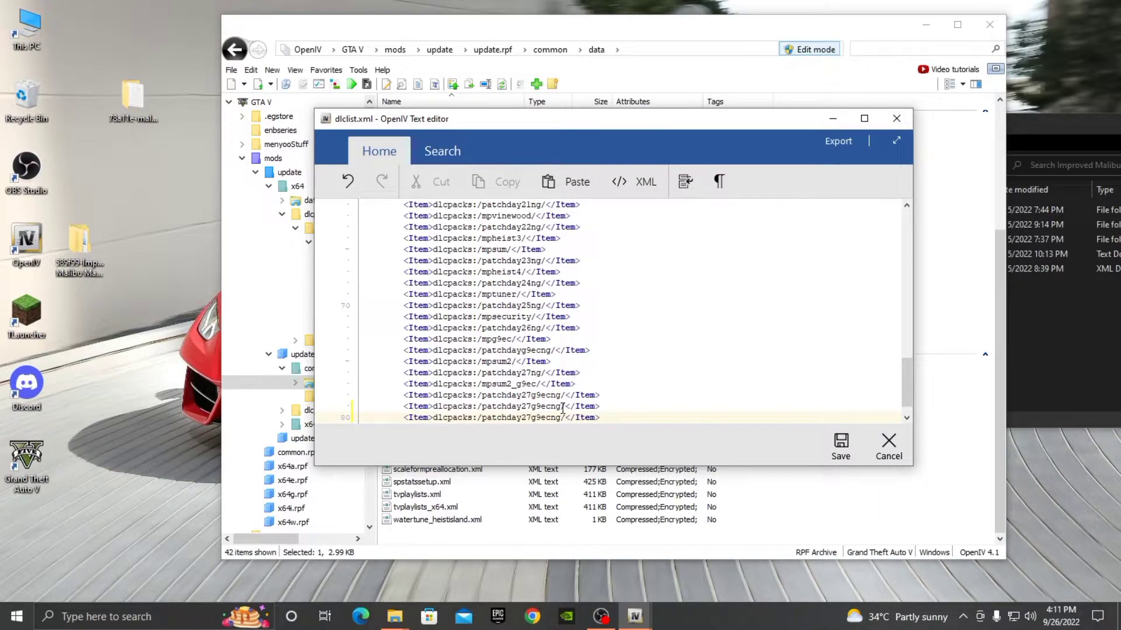
Clear the pack name patchday27g9ecng from the first duplicated dlcpacks entry on line 79 of dlclist.xml.
left_click(563, 407)
key("BackSpace")
key("BackSpace")
key("BackSpace")
key("BackSpace")
key("BackSpace")
key("BackSpace")
key("BackSpace")
key("BackSpace")
key("BackSpace")
key("BackSpace")
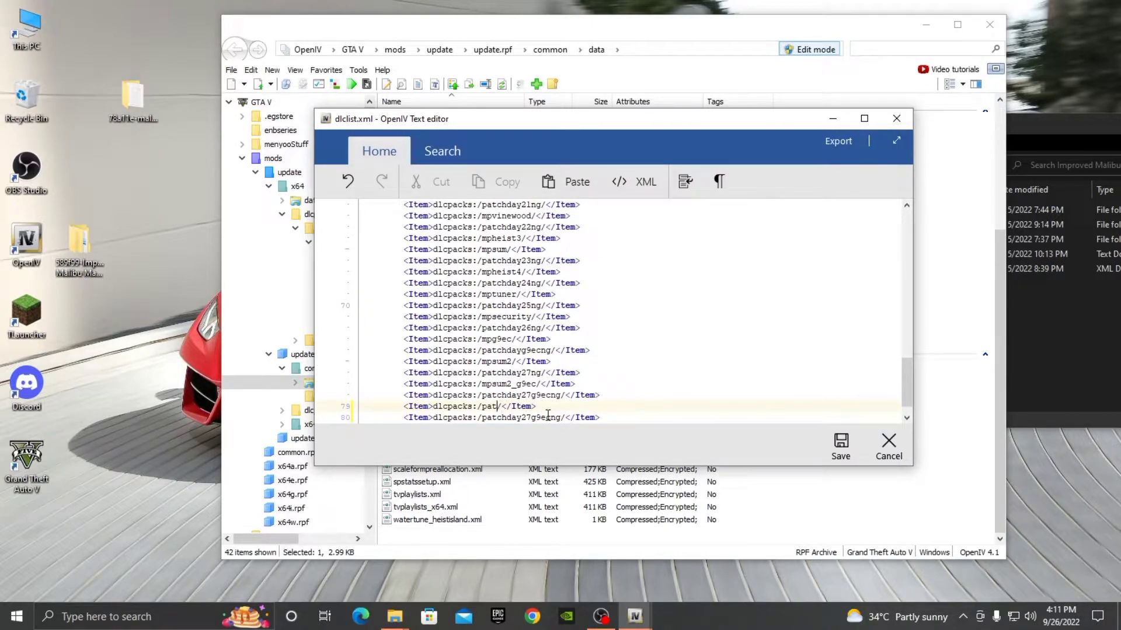
key("BackSpace")
key("BackSpace")
Copy the AddonProps folder's name from Improved Malibu Mansion and paste it as the pack name in the emptied dlcpacks entry.
left_click(1040, 128)
right_click(853, 210)
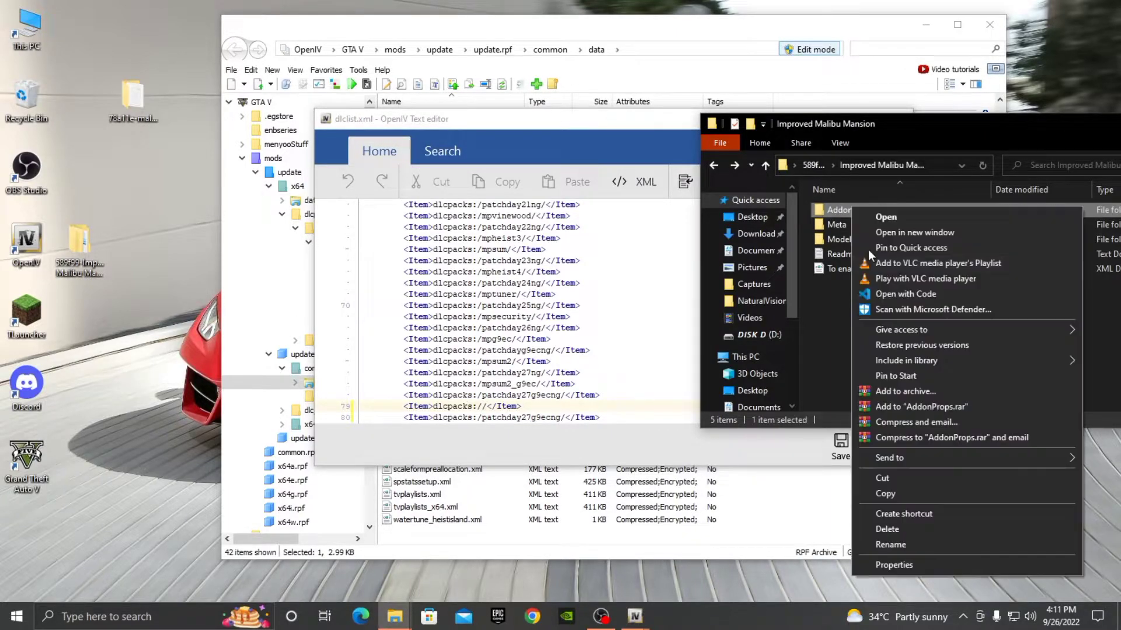
left_click(906, 546)
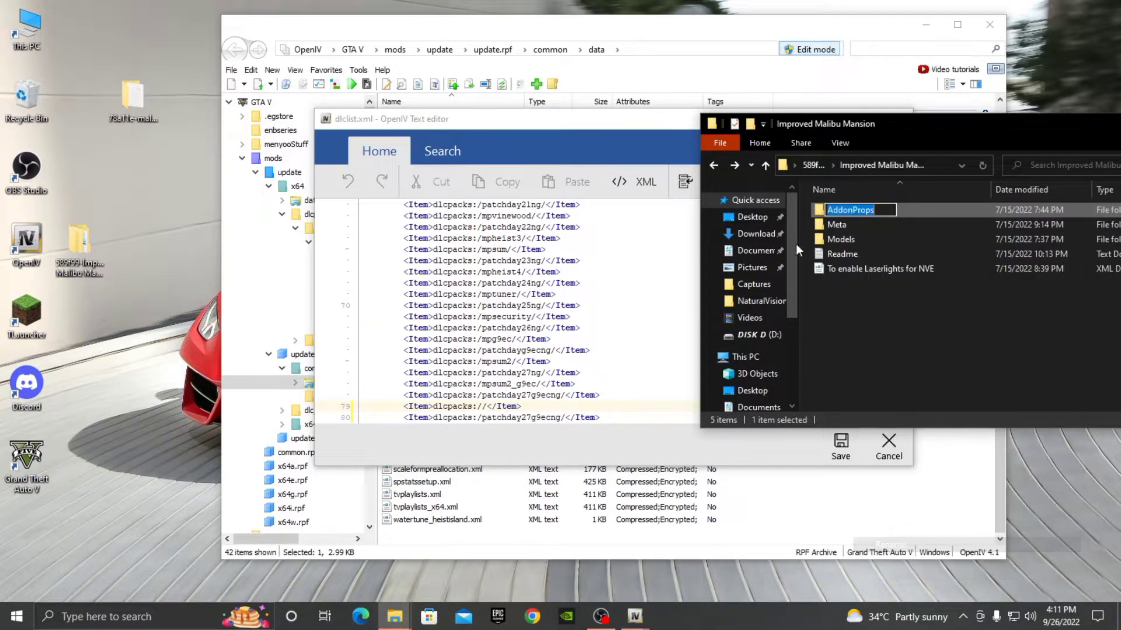
right_click(855, 216)
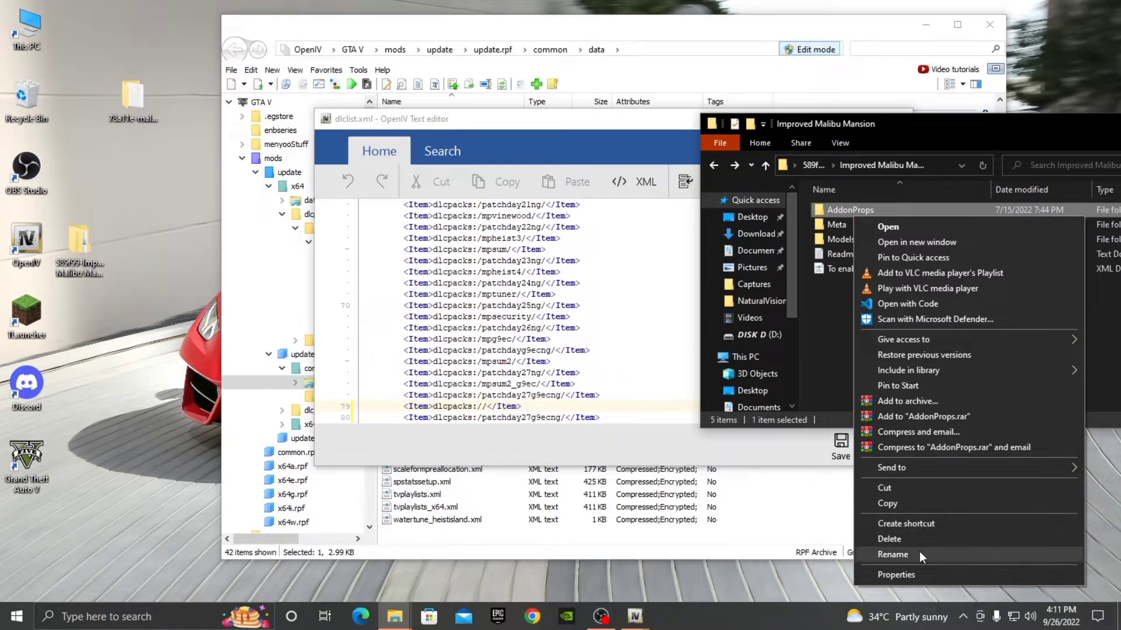
left_click(920, 552)
right_click(857, 212)
left_click(890, 258)
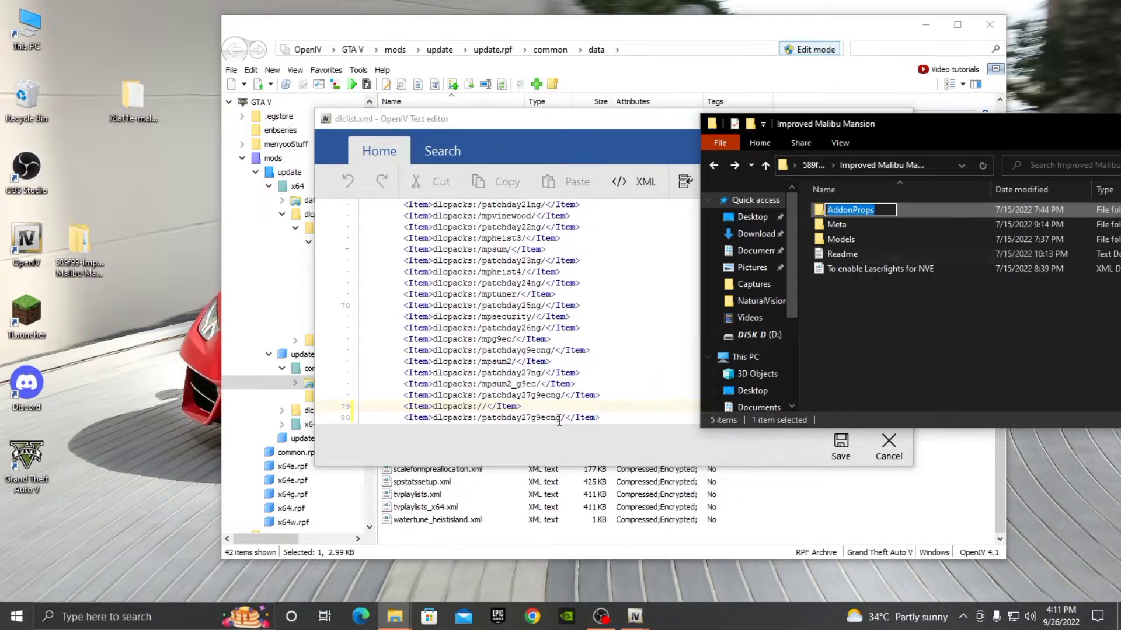
left_click(484, 408)
left_click(563, 182)
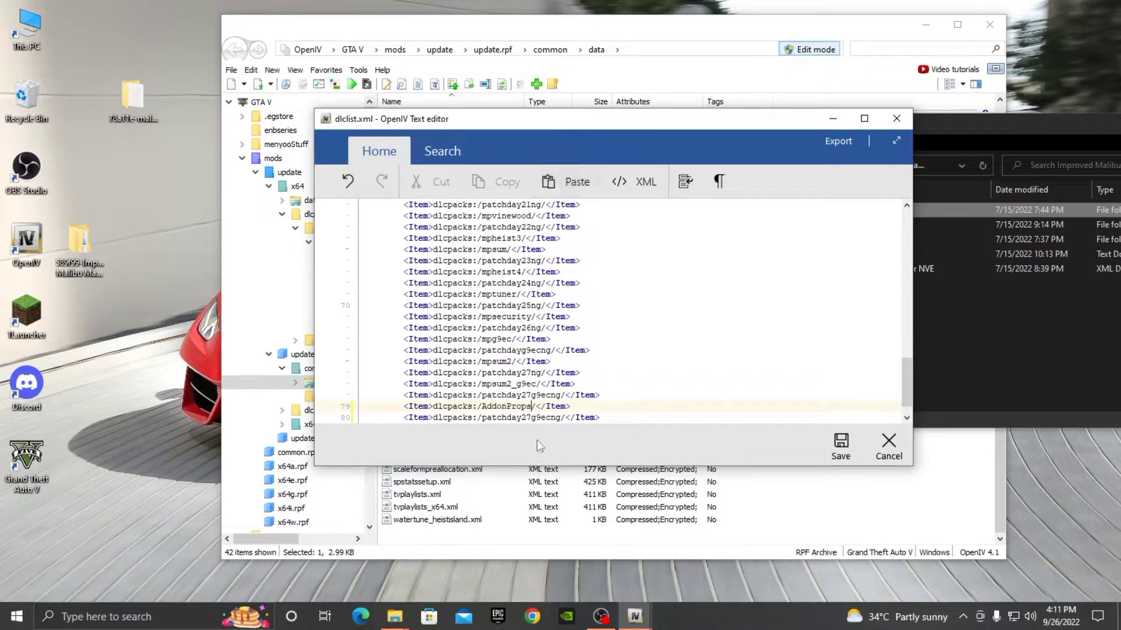
Clear the pack name patchday27g9ecng from the second duplicated dlcpacks entry on line 80.
left_click(561, 417)
key("BackSpace")
key("BackSpace")
key("BackSpace")
key("BackSpace")
key("BackSpace")
key("BackSpace")
key("BackSpace")
key("BackSpace")
key("BackSpace")
key("BackSpace")
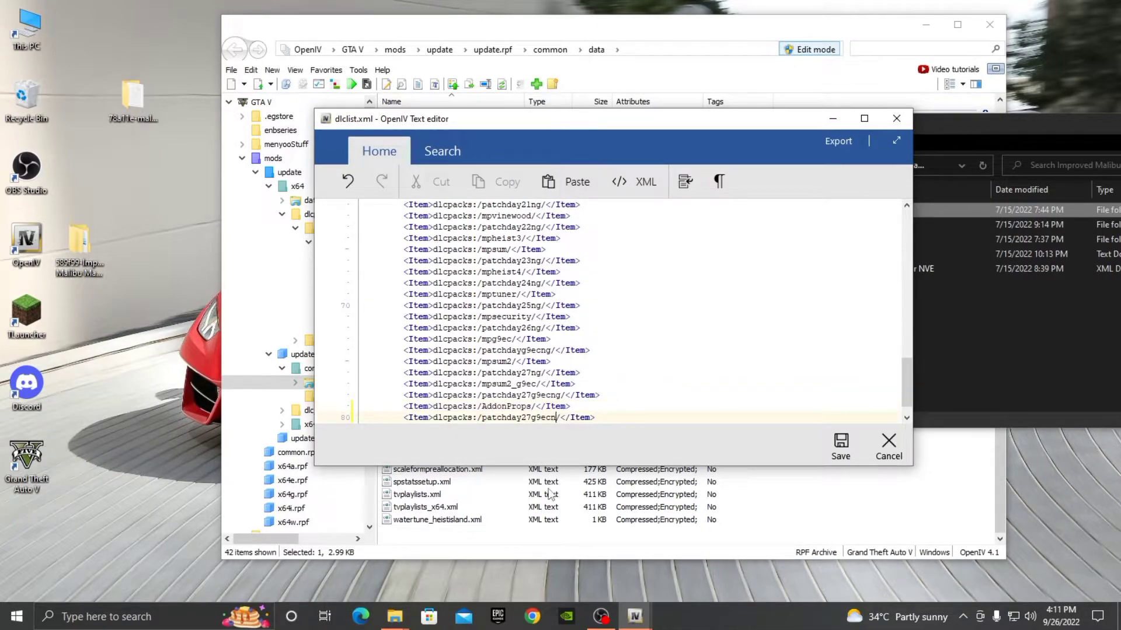
Paste the malibu_mansion folder's name, copied from Main_Files of the Malibu Mansion download, into the emptied last entry and save dlclist.xml.
double_click(138, 103)
double_click(169, 98)
left_click(173, 100)
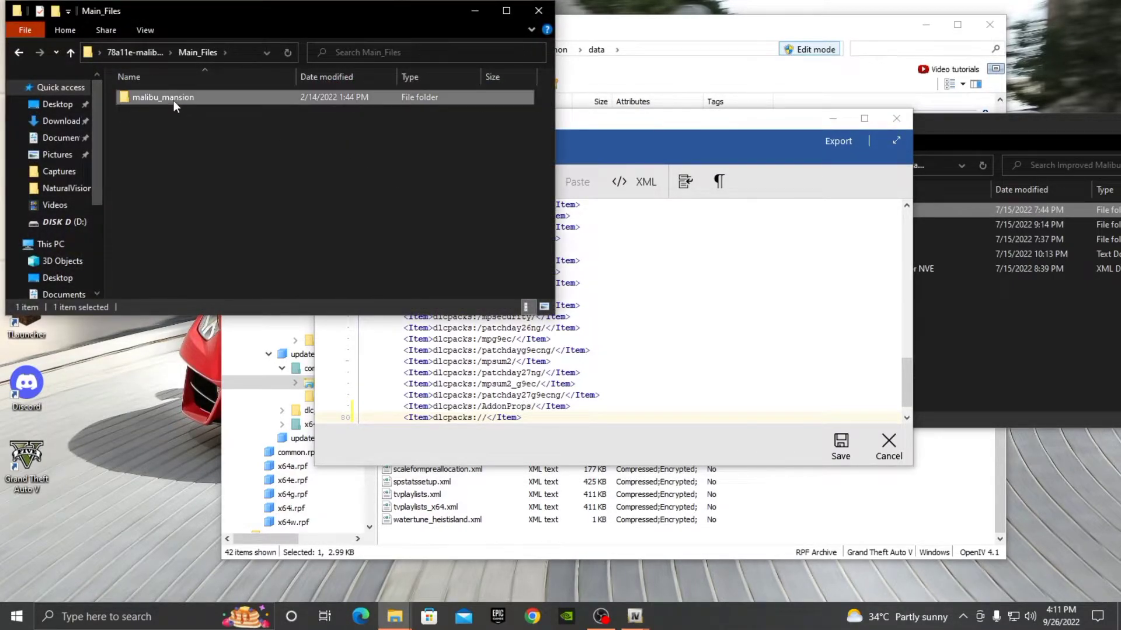
right_click(173, 100)
left_click(229, 435)
right_click(168, 99)
left_click(198, 143)
left_click(475, 11)
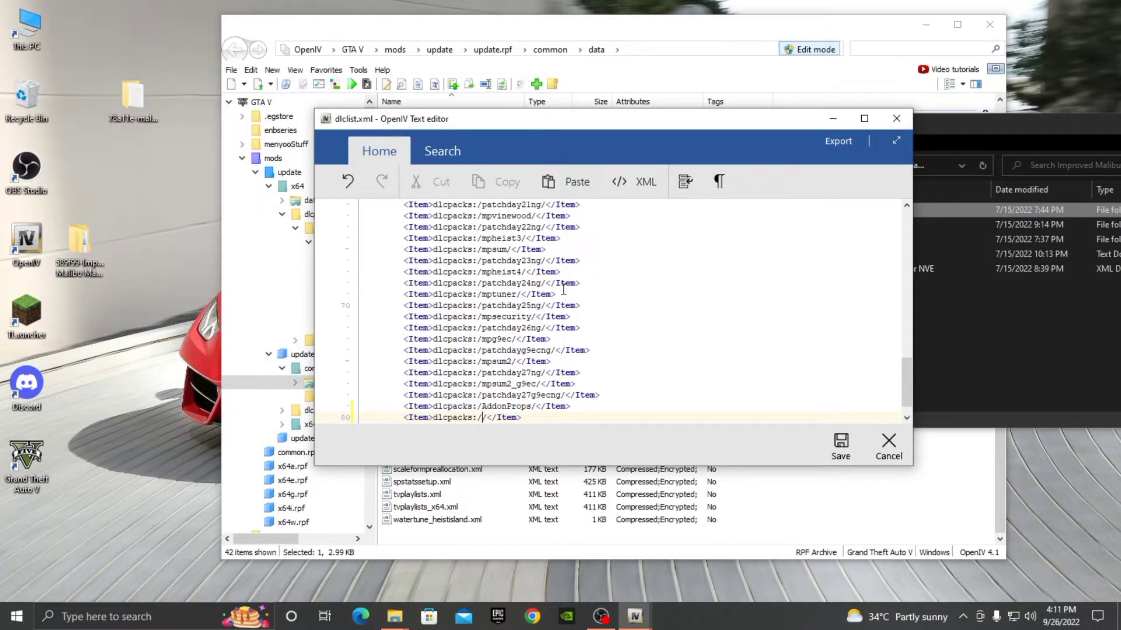
left_click(563, 184)
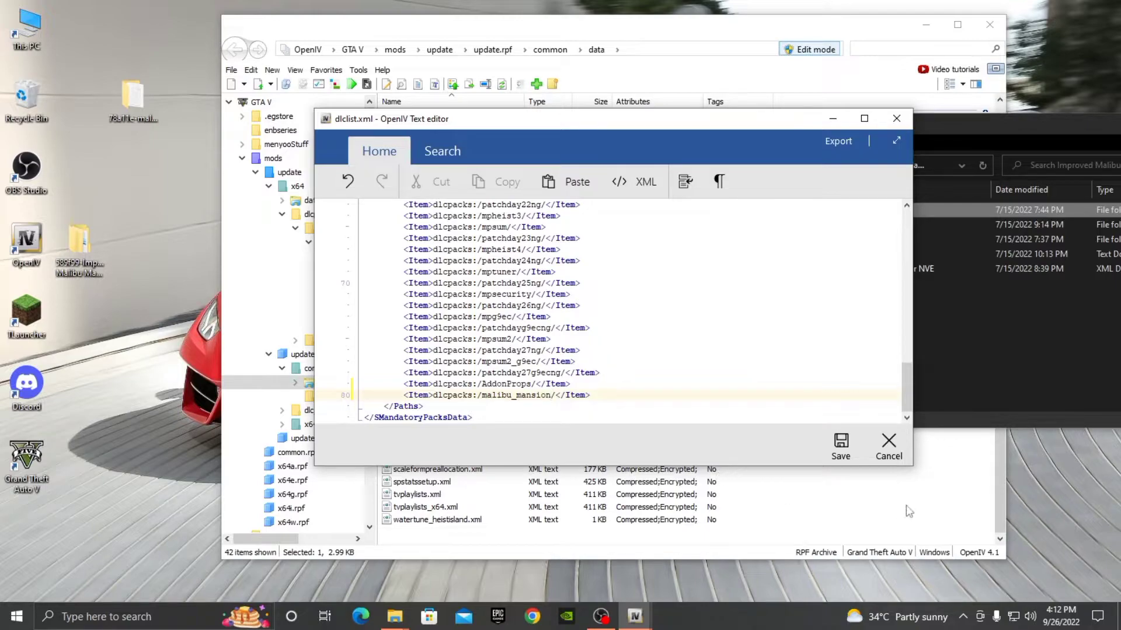
left_click(833, 450)
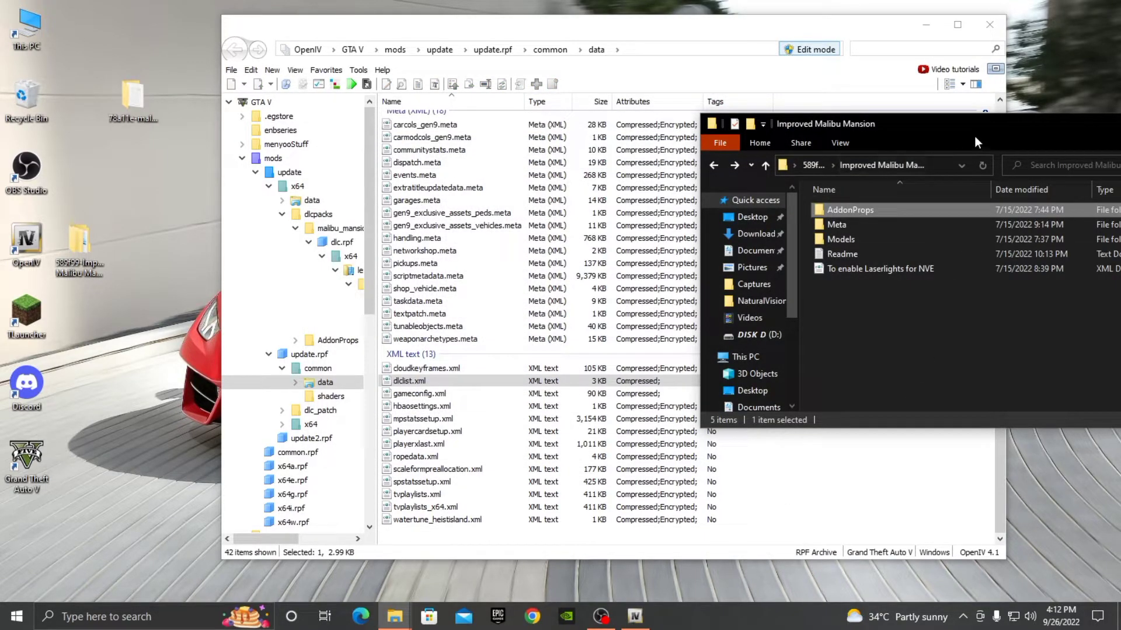
Close the Improved Malibu Mansion folder window and exit OpenIV.
left_click_drag(941, 126, 560, 140)
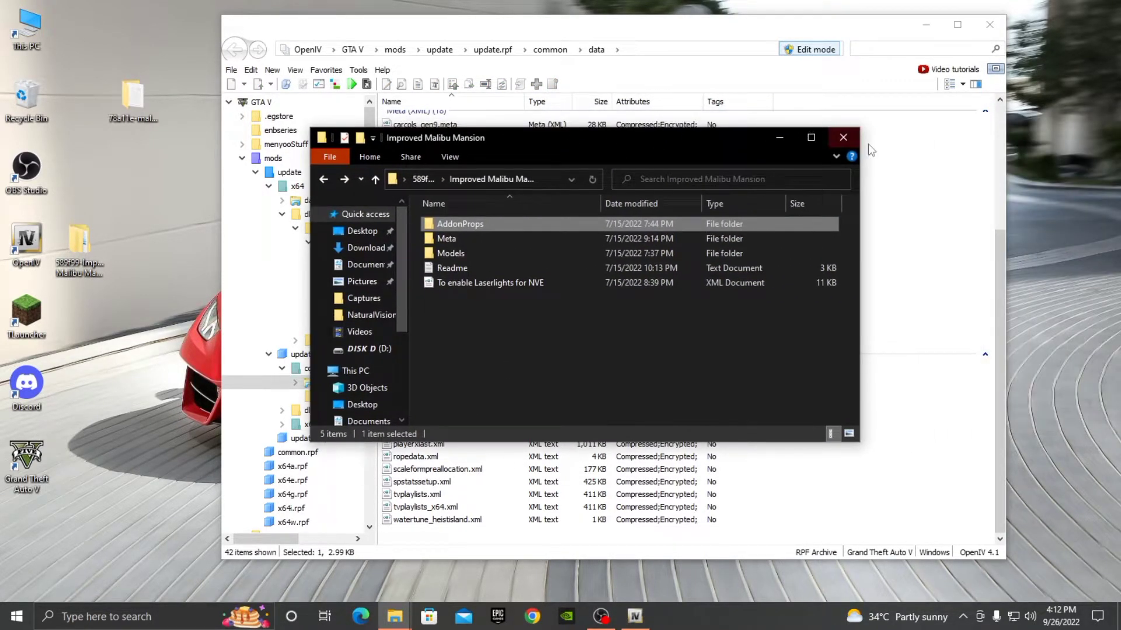
left_click(850, 135)
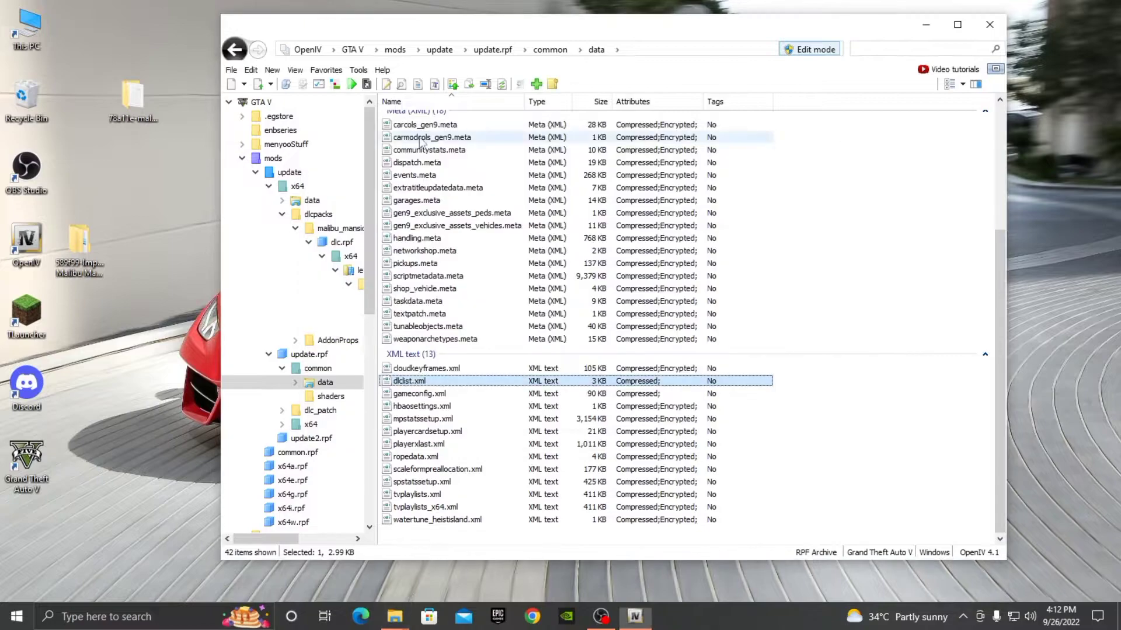
left_click(231, 70)
left_click(279, 241)
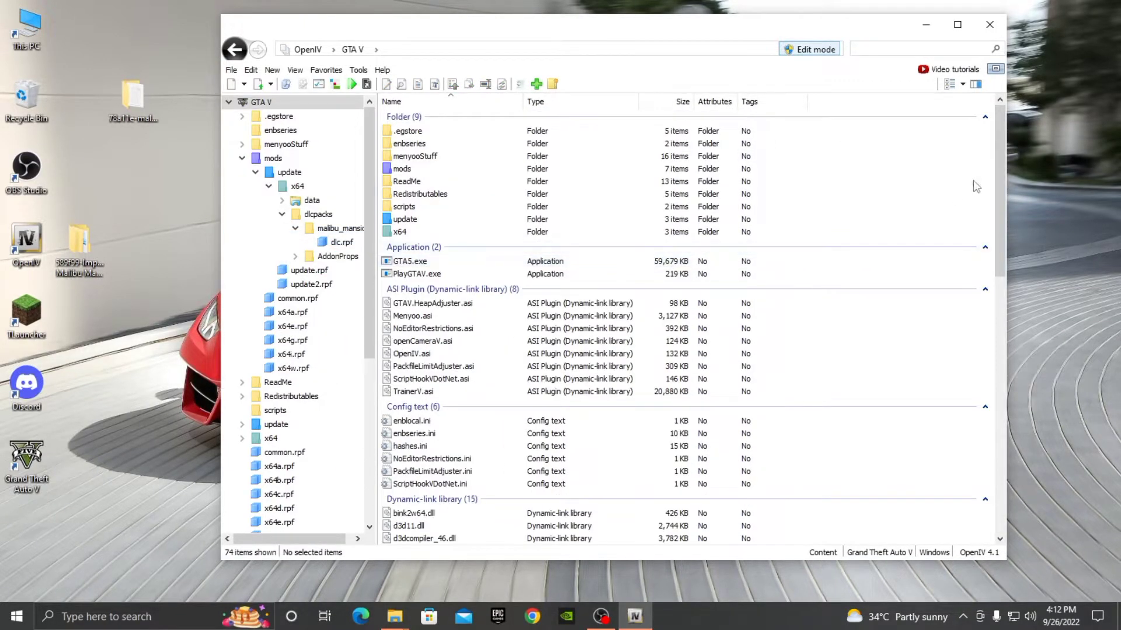
left_click(989, 24)
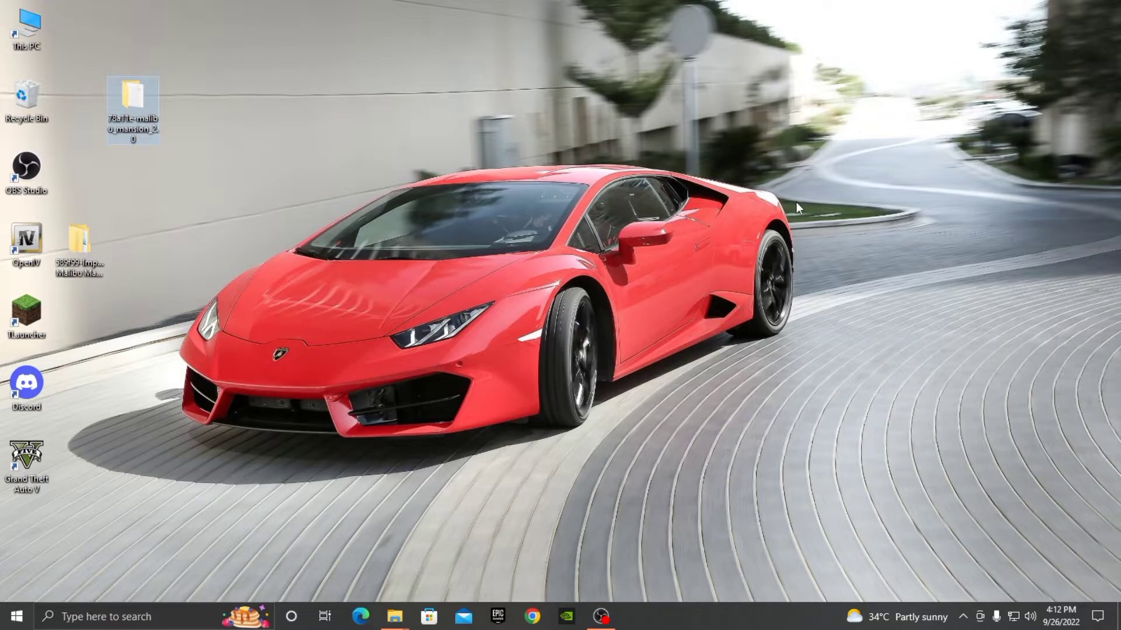
Switch to Chrome, search Google for packfile limit adjuster and view the Packfile Limit Adjuster 1.2 page on GTA5-Mods.com.
left_click(533, 616)
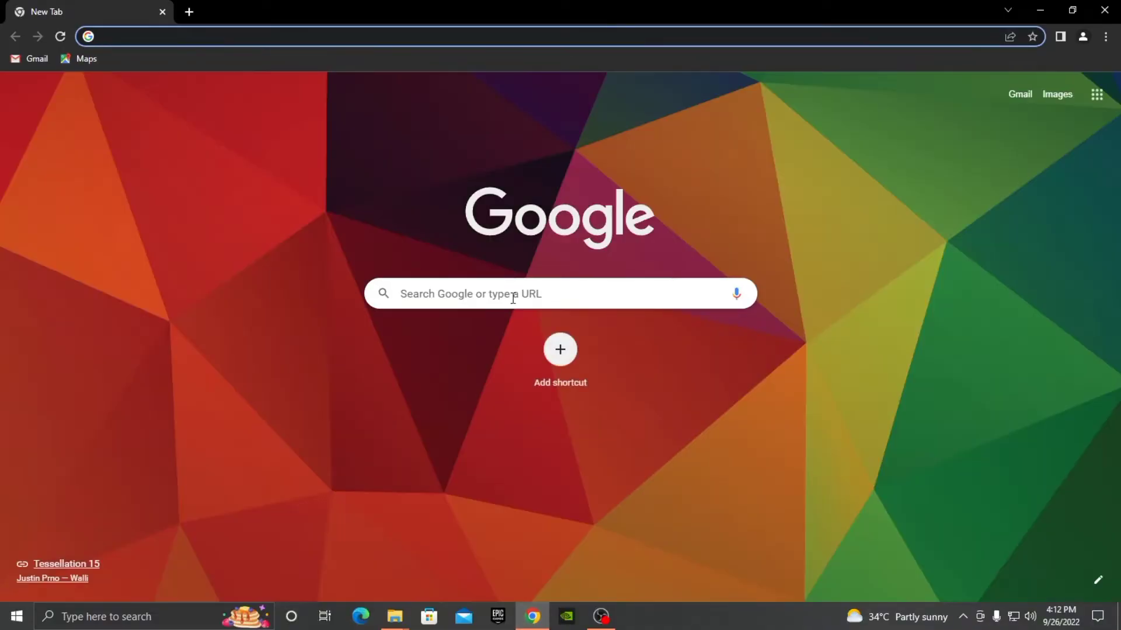
left_click(605, 297)
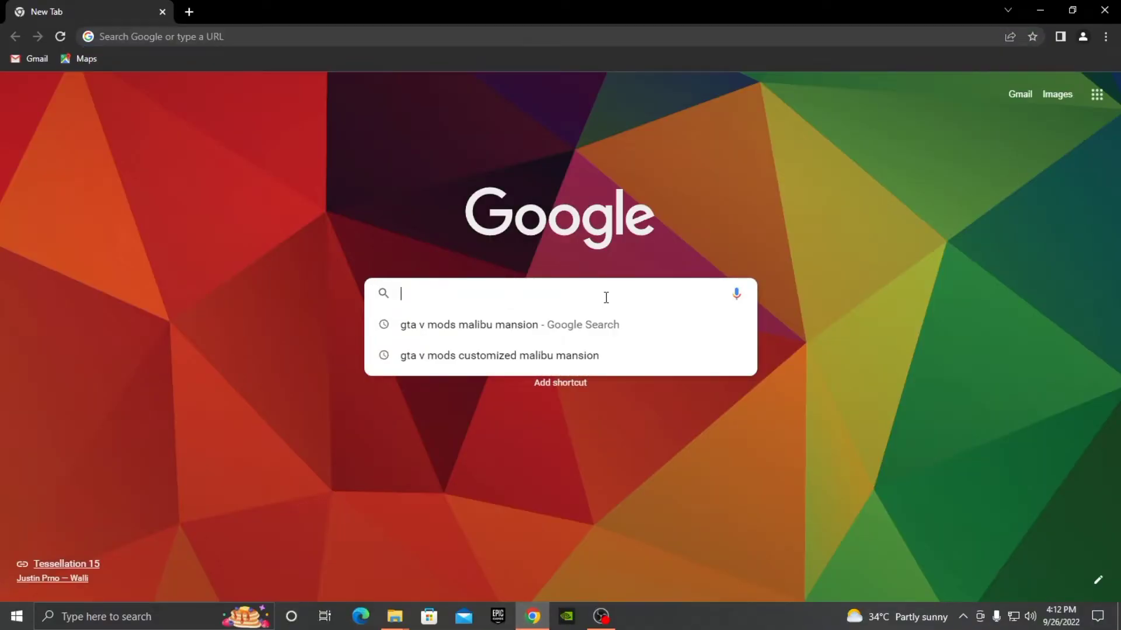
type("packfile l")
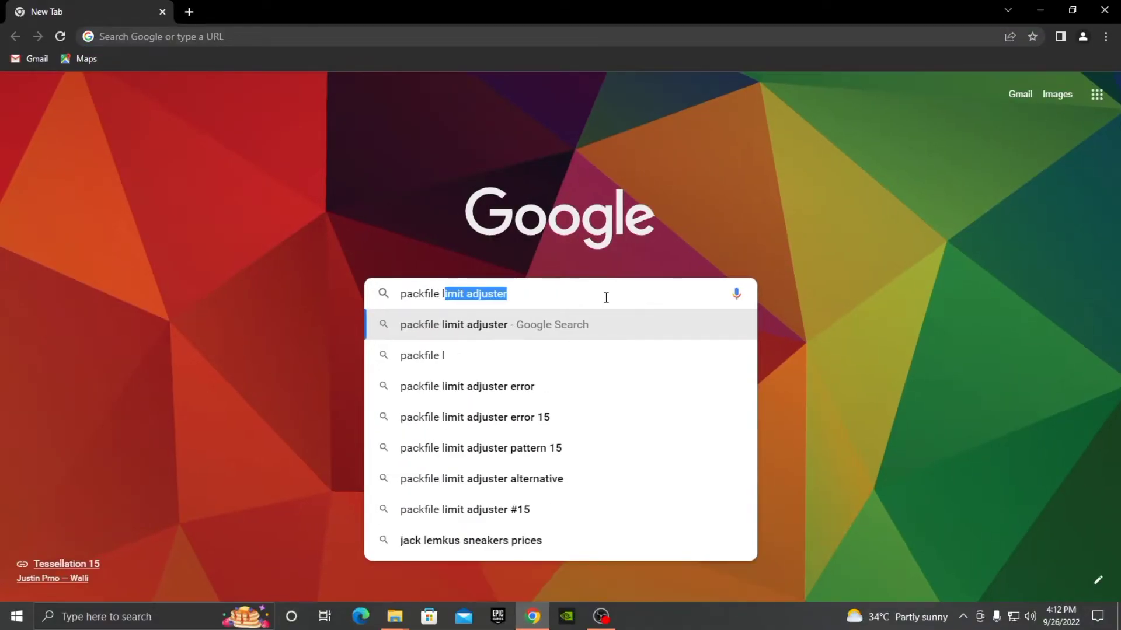
key("Return")
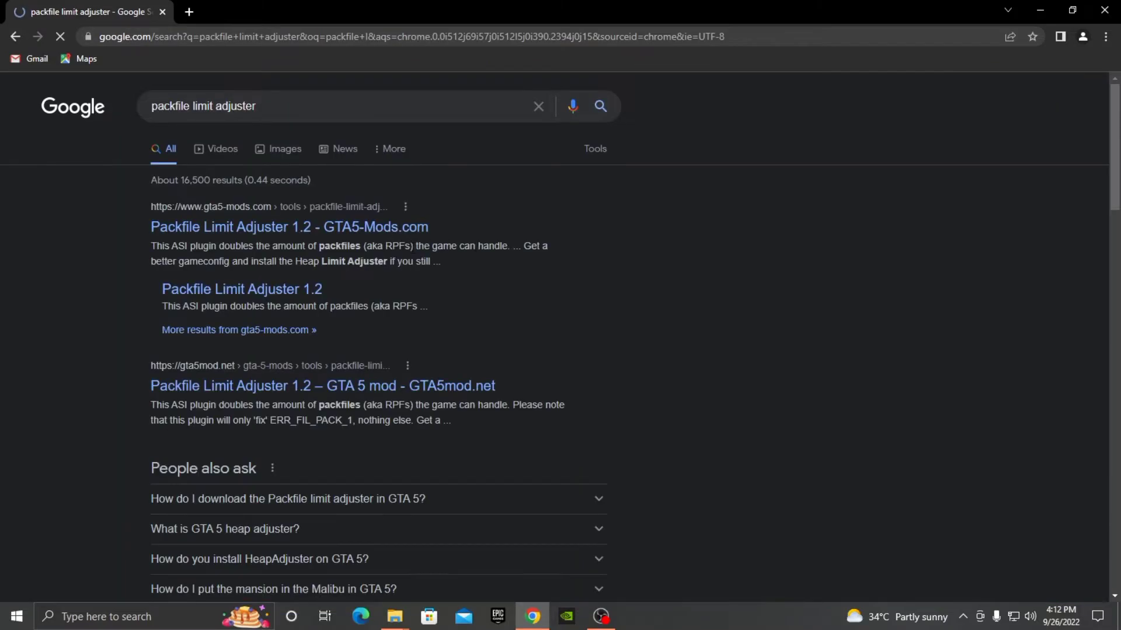
left_click(310, 232)
scroll(617, 367, "down", 2)
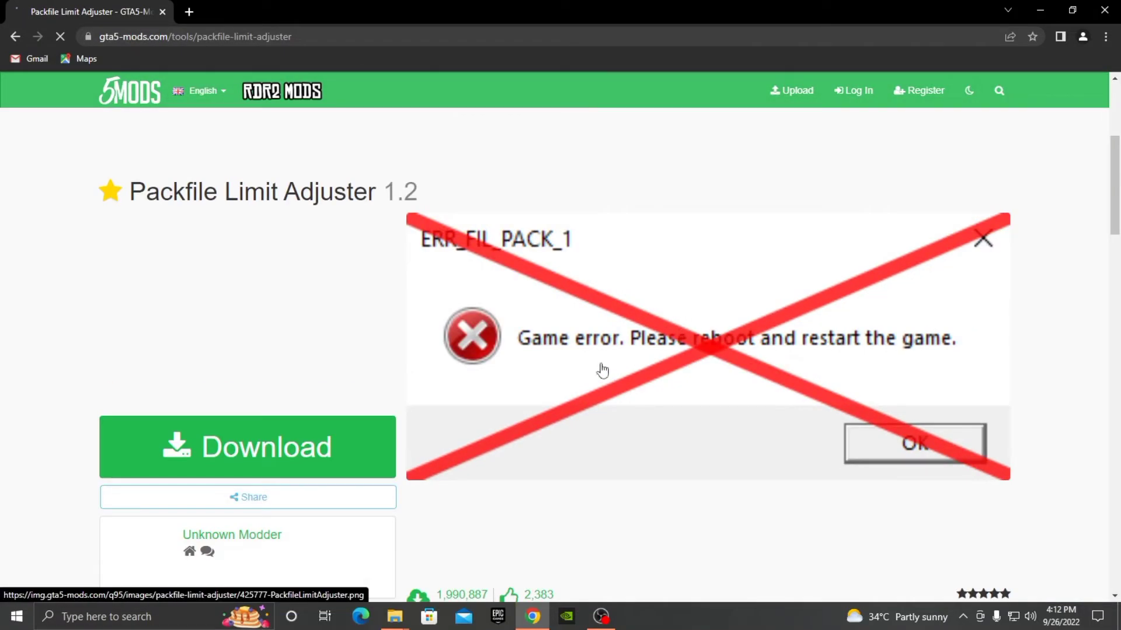
scroll(592, 364, "down", 8)
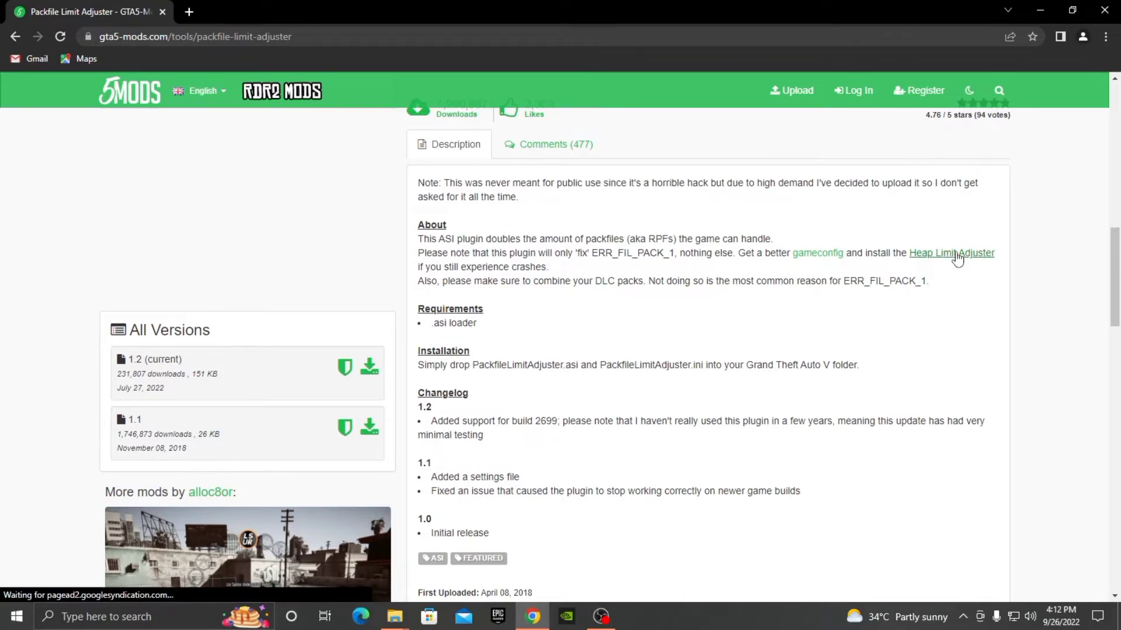
Follow the Heap Limit Adjuster link in the description and review the HeapAdjuster 1.0 page.
scroll(955, 254, "up", 3)
left_click(932, 464)
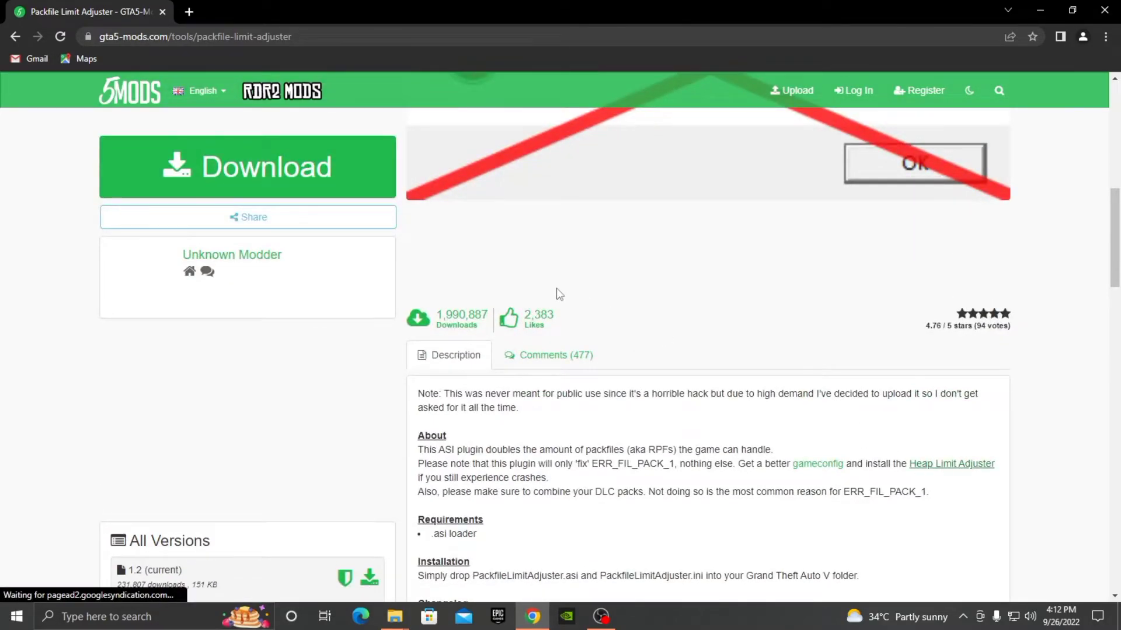
scroll(683, 426, "down", 7)
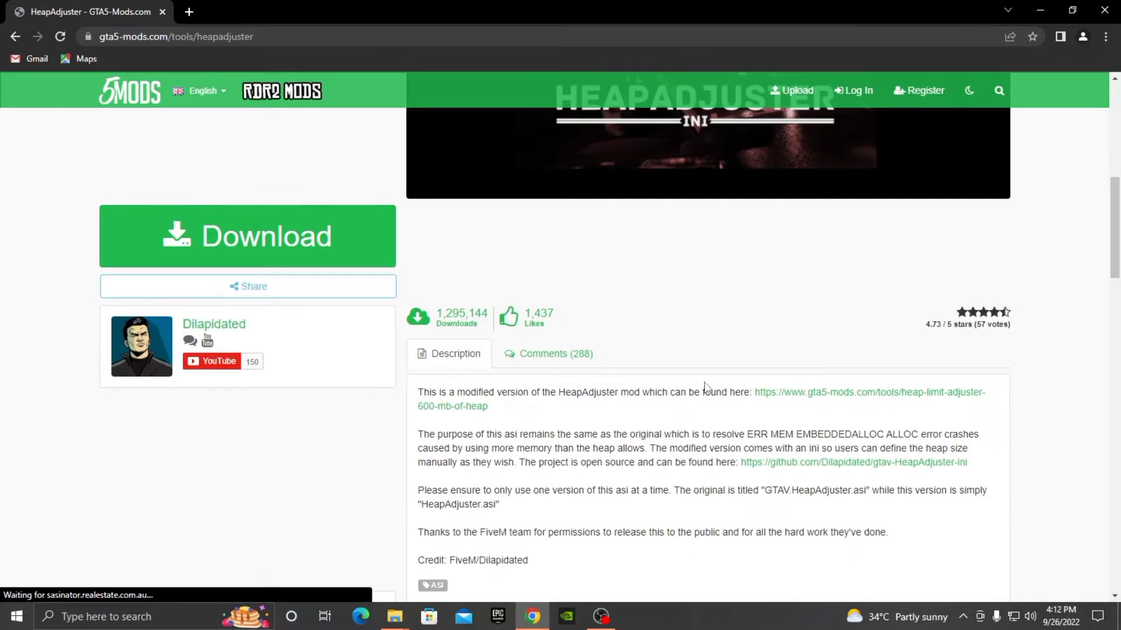
scroll(636, 303, "down", 1)
scroll(635, 304, "up", 5)
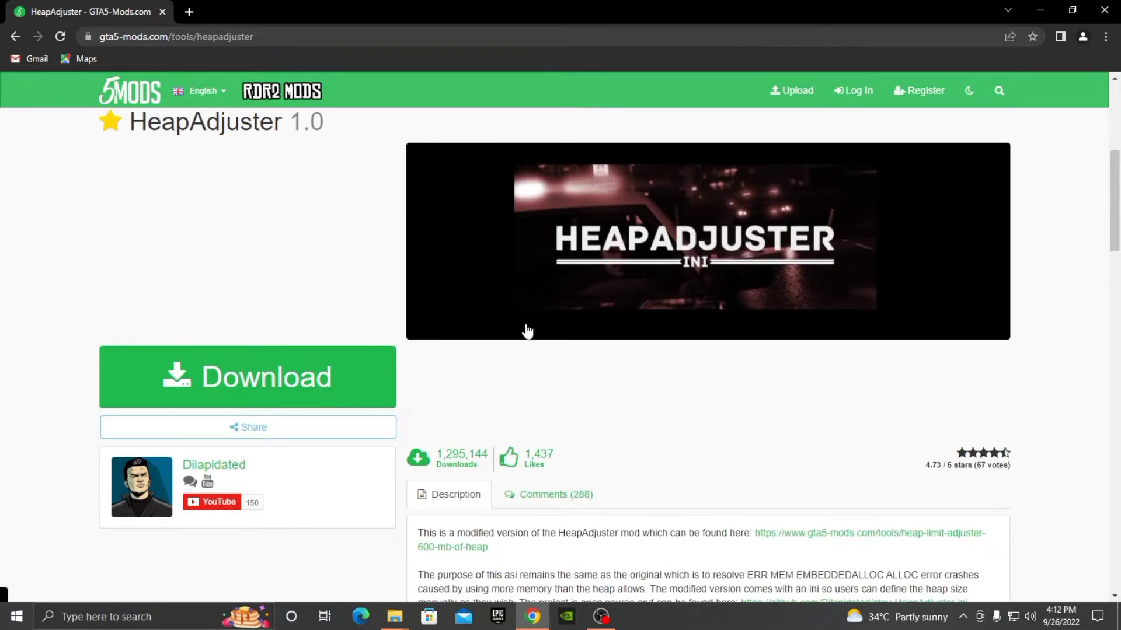
scroll(805, 430, "down", 2)
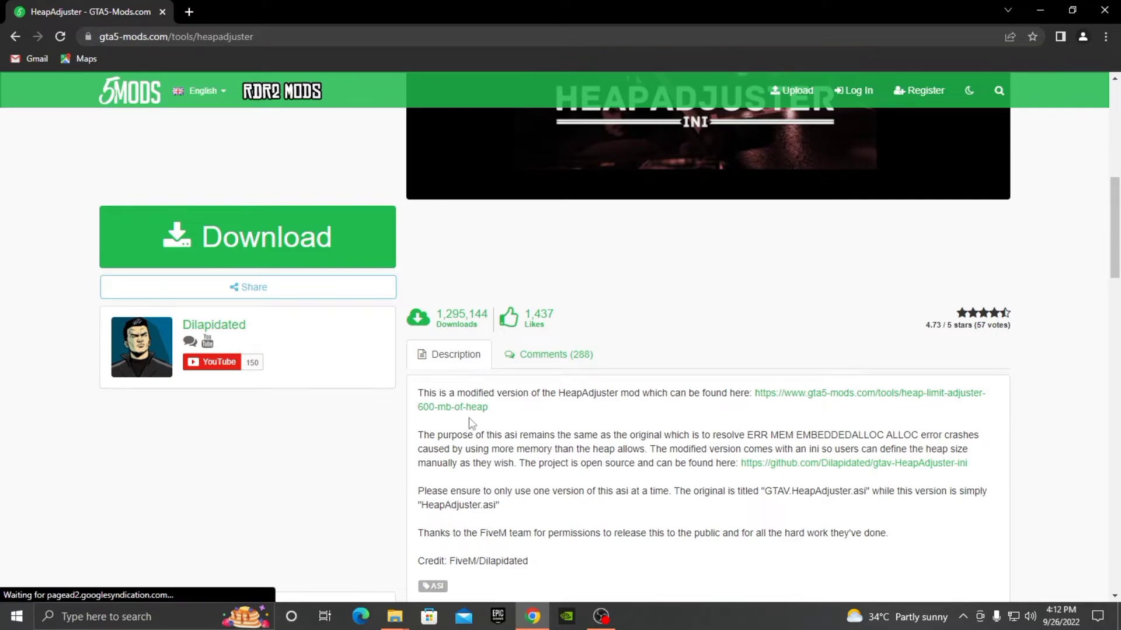
Open the original Heap Limit Adjuster (650 MB of heap!) page linked in the description and highlight its title.
left_click(757, 398)
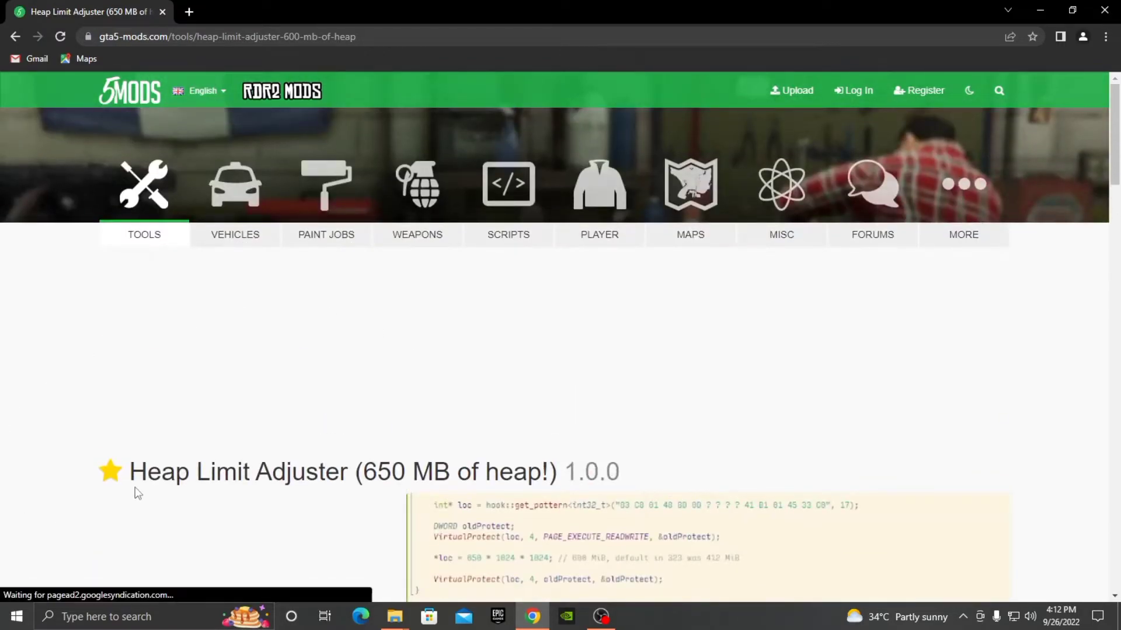
left_click_drag(626, 473, 84, 444)
scroll(391, 361, "down", 6)
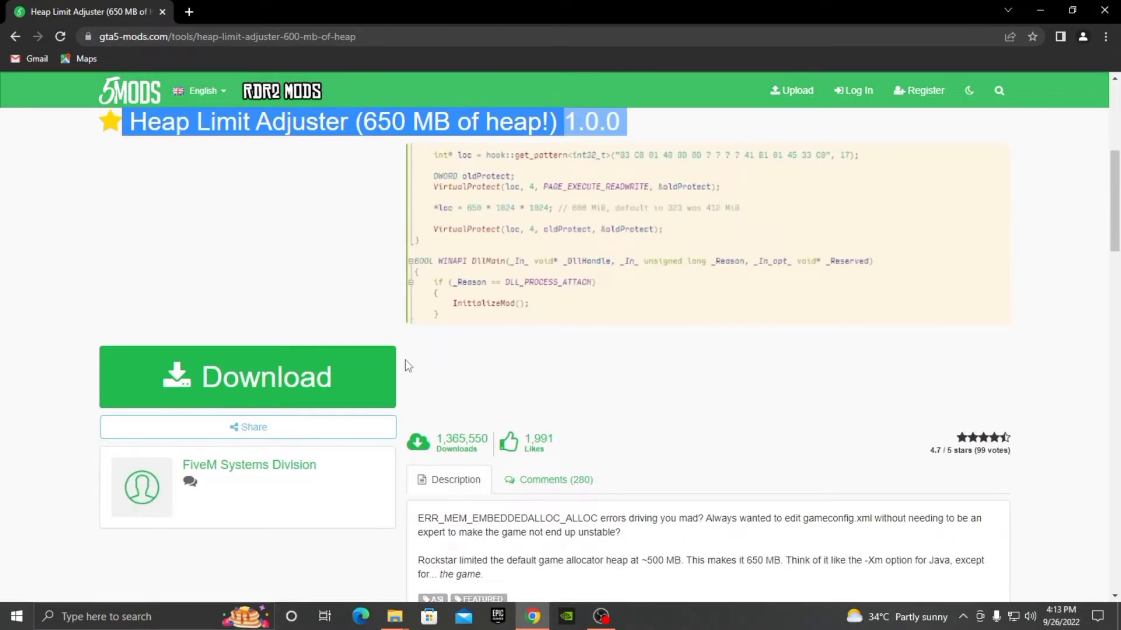
scroll(190, 358, "up", 5)
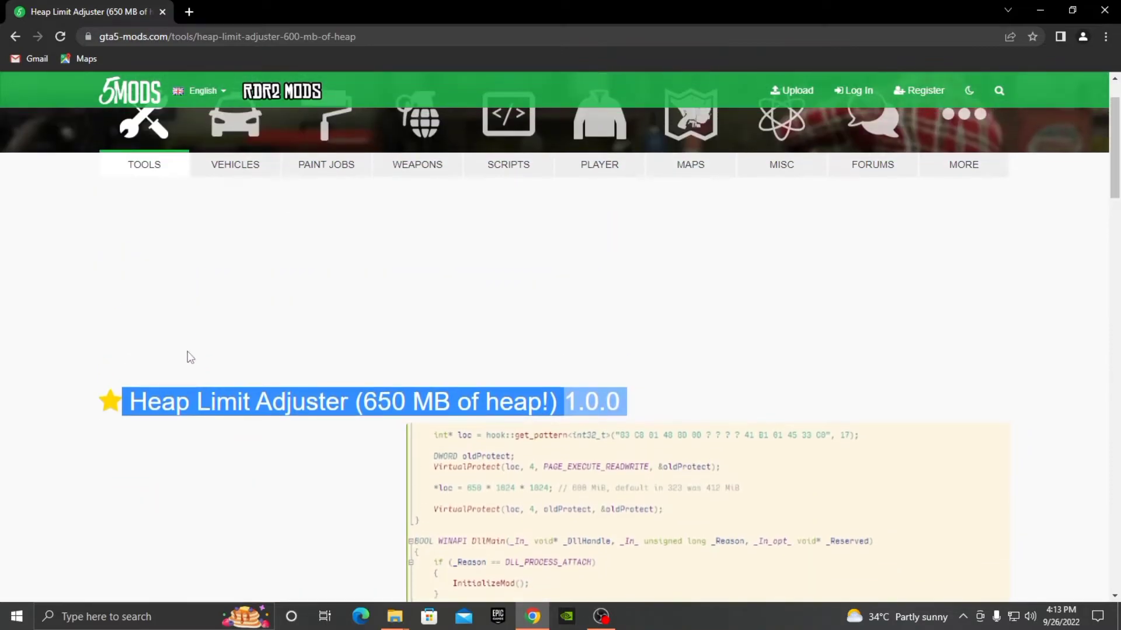
left_click(325, 501)
Return to the Packfile Limit Adjuster page and follow its gameconfig link to browse the available gameconfig mods.
left_click(15, 37)
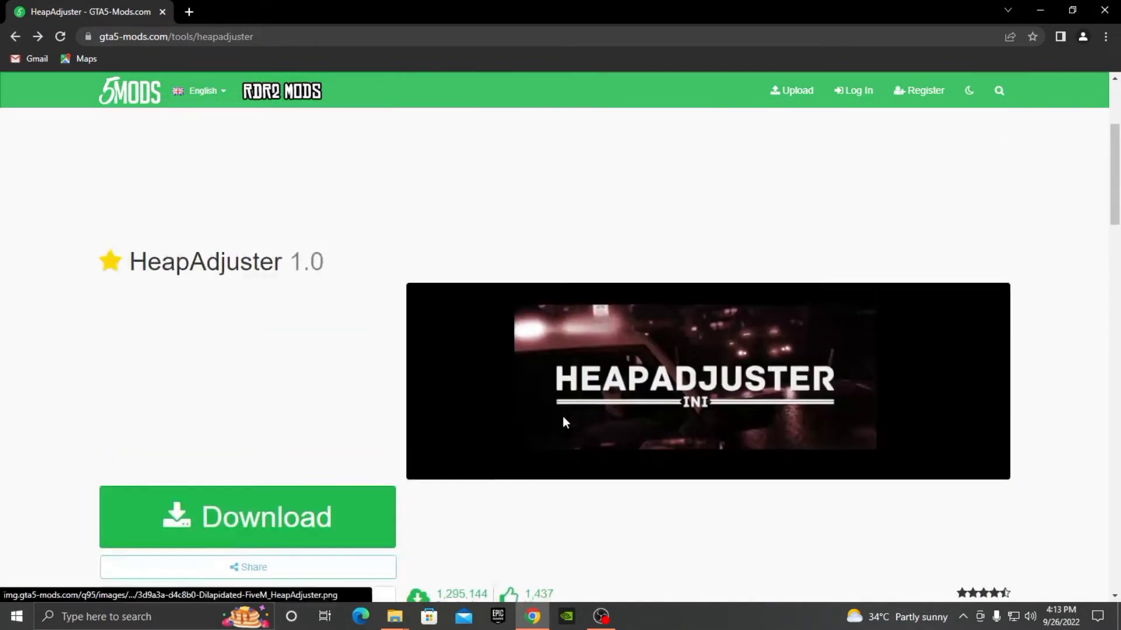
left_click(15, 37)
scroll(596, 396, "down", 4)
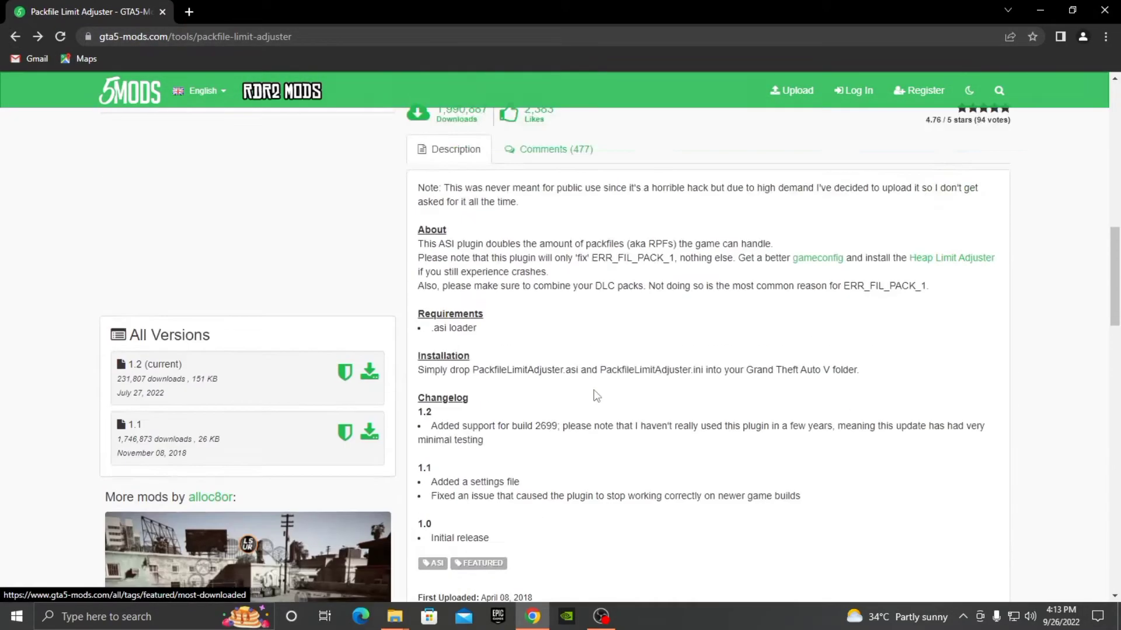
scroll(607, 397, "up", 4)
left_click(817, 464)
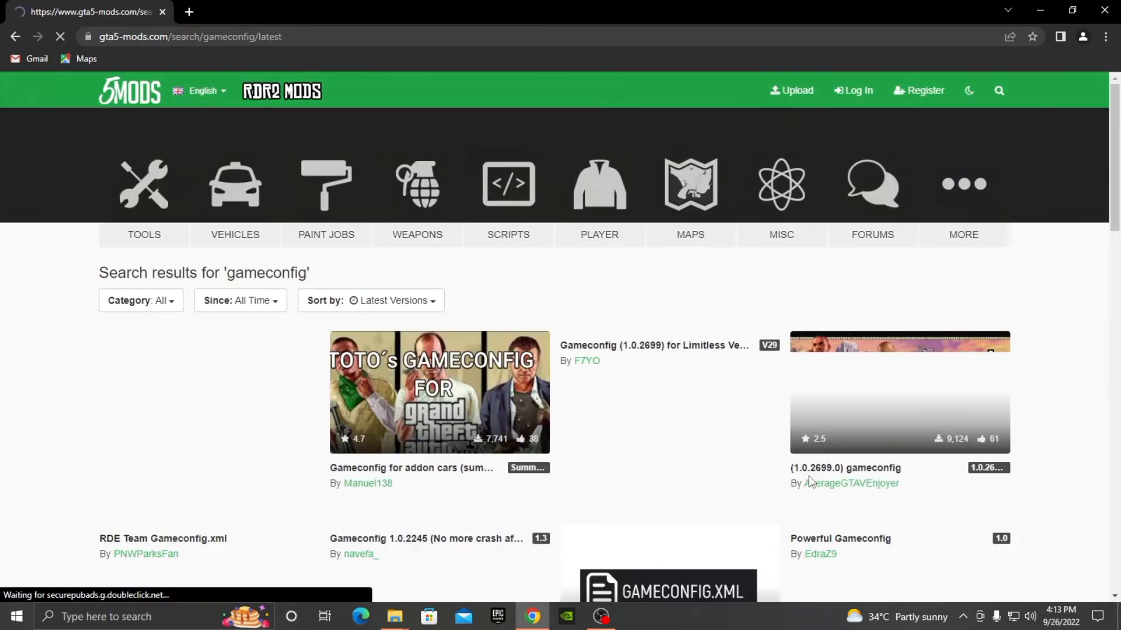
scroll(587, 381, "down", 5)
scroll(550, 407, "down", 1)
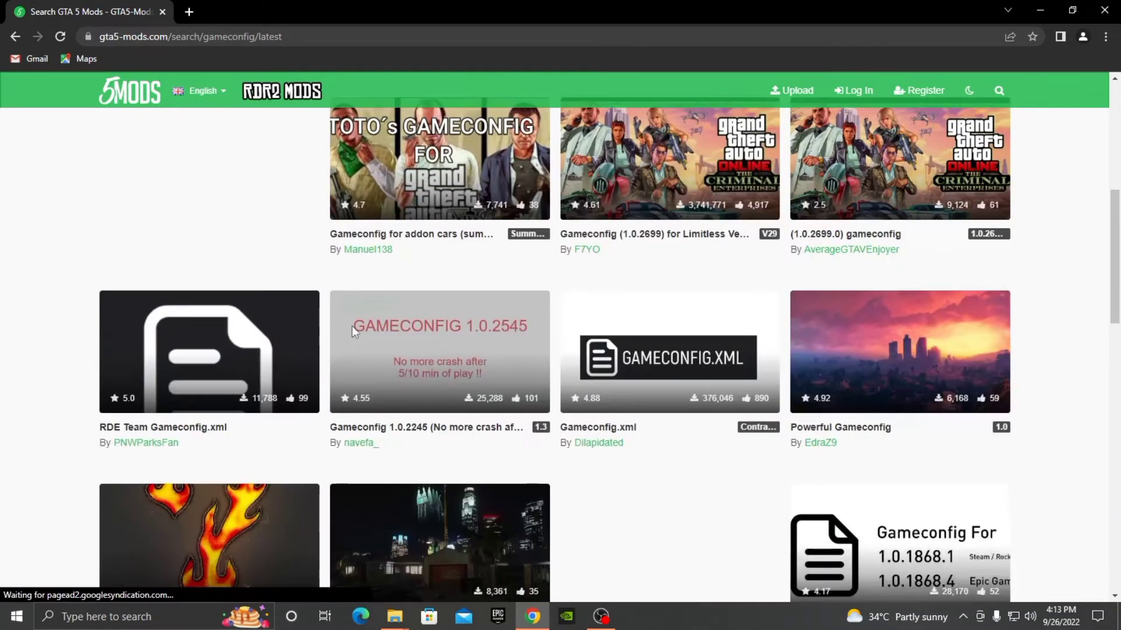
Open a new browser tab and minimize Chrome to return to the desktop.
left_click(188, 13)
left_click(460, 293)
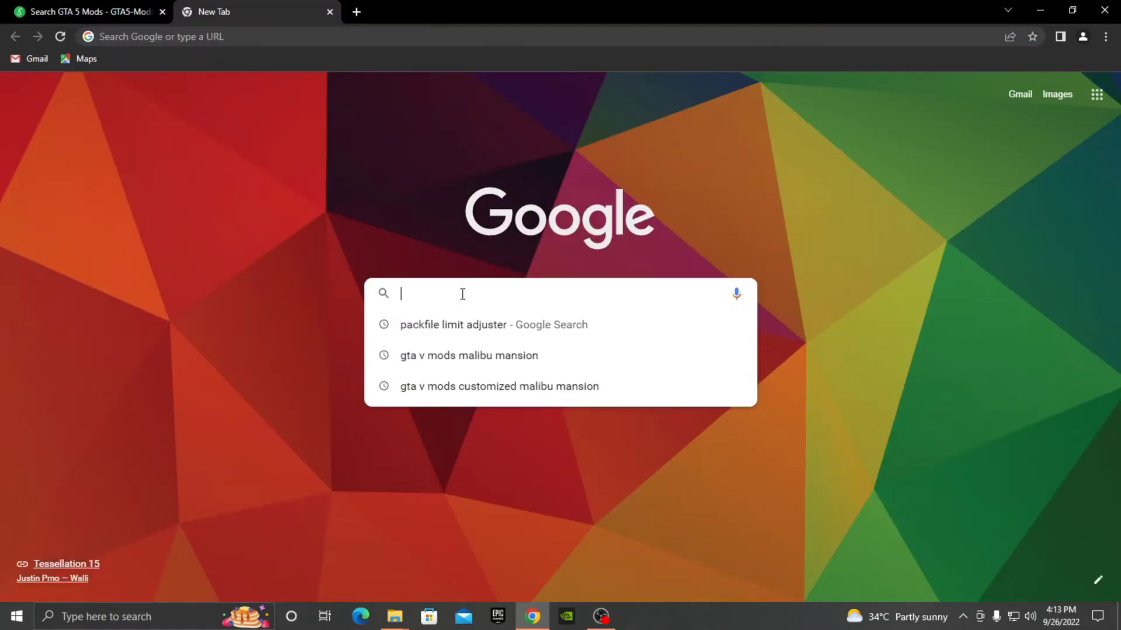
left_click(1040, 11)
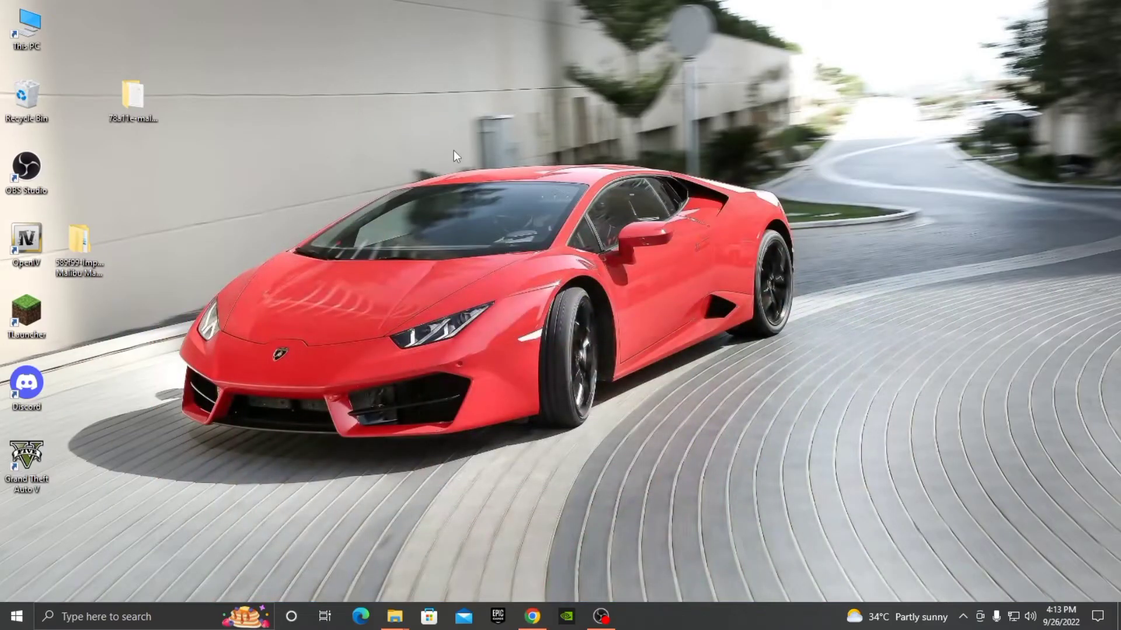